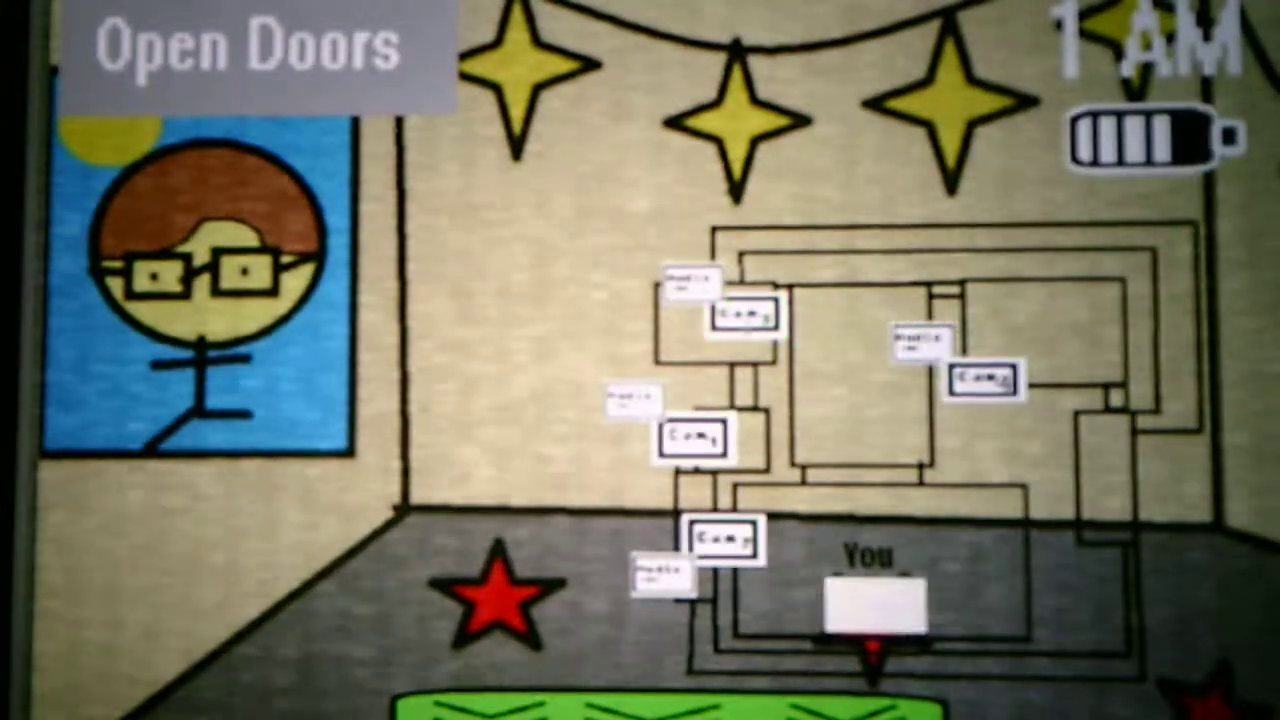
- Cycle the green-poster, starry and red-blue windows room cameras until the clock shows 2 AM
left_click(745, 313)
left_click(693, 437)
left_click(723, 540)
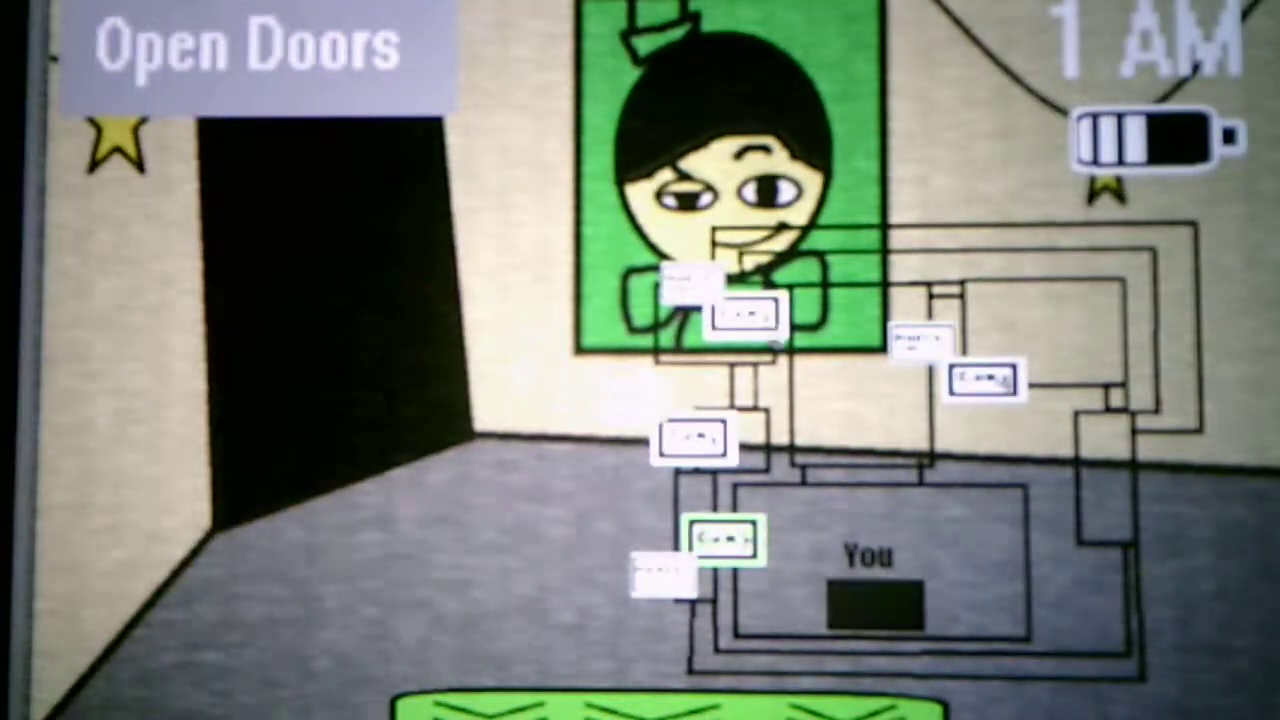
left_click(693, 437)
left_click(745, 313)
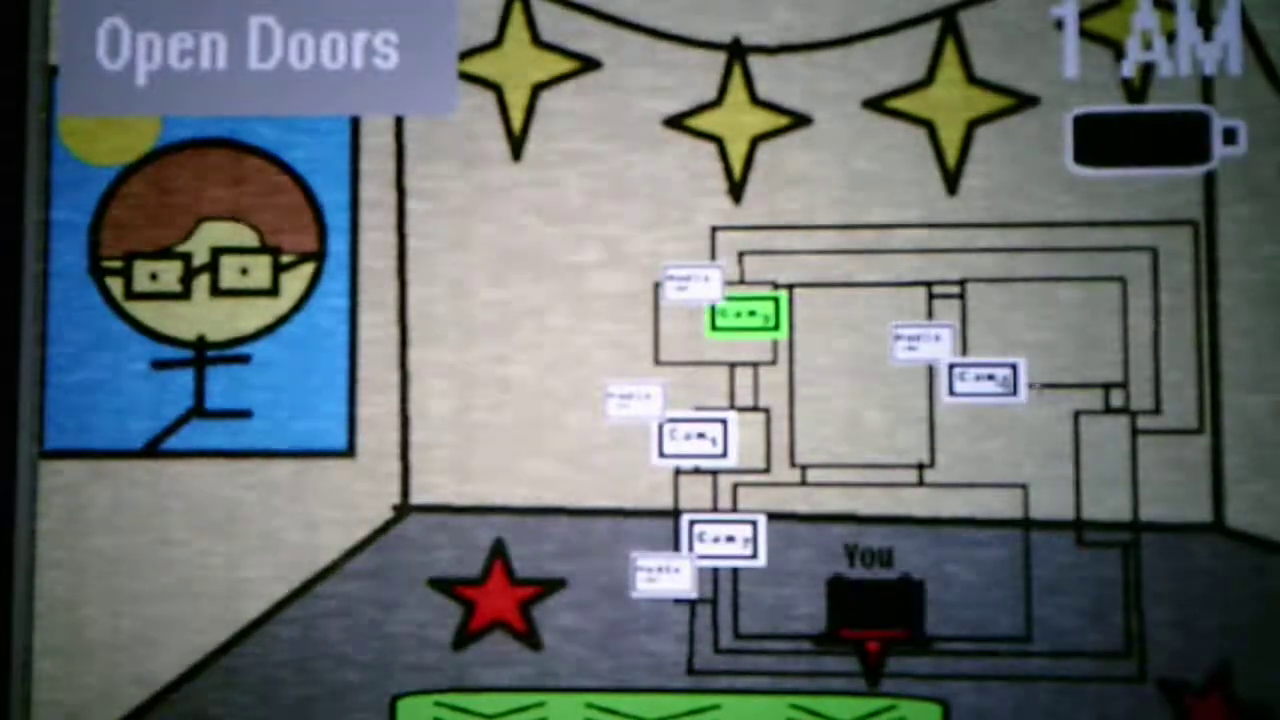
left_click(985, 380)
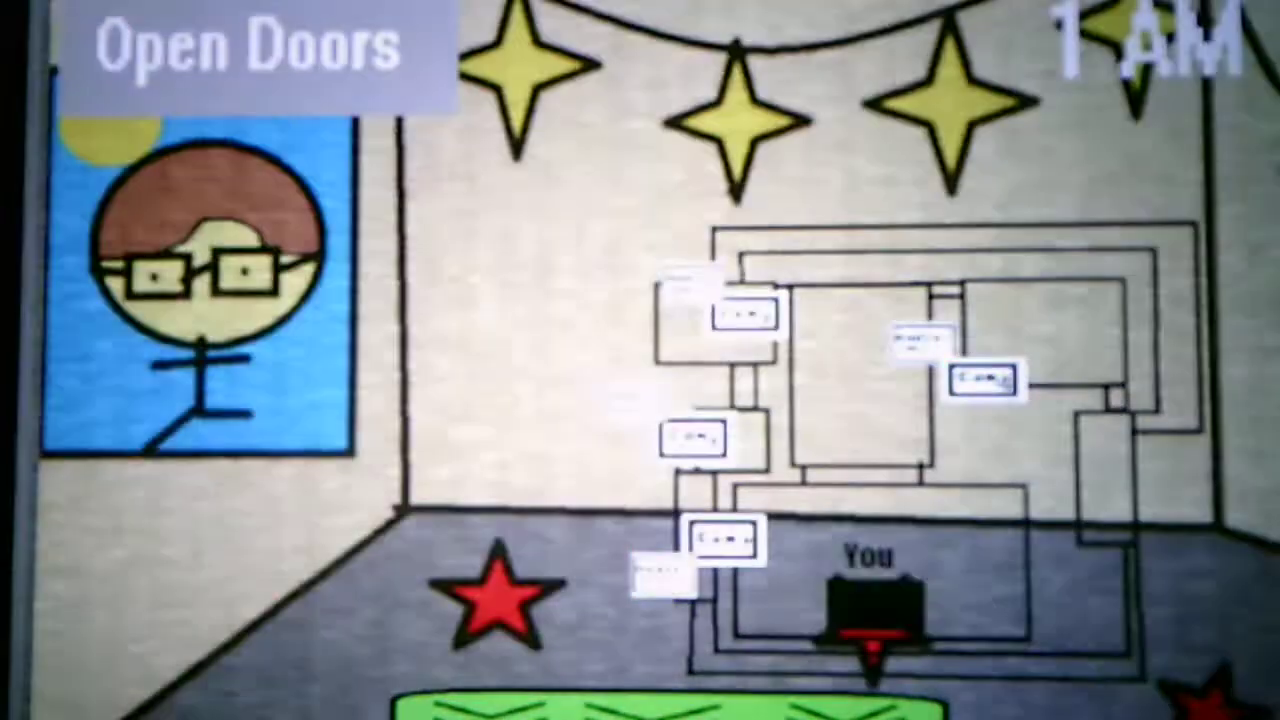
left_click(693, 437)
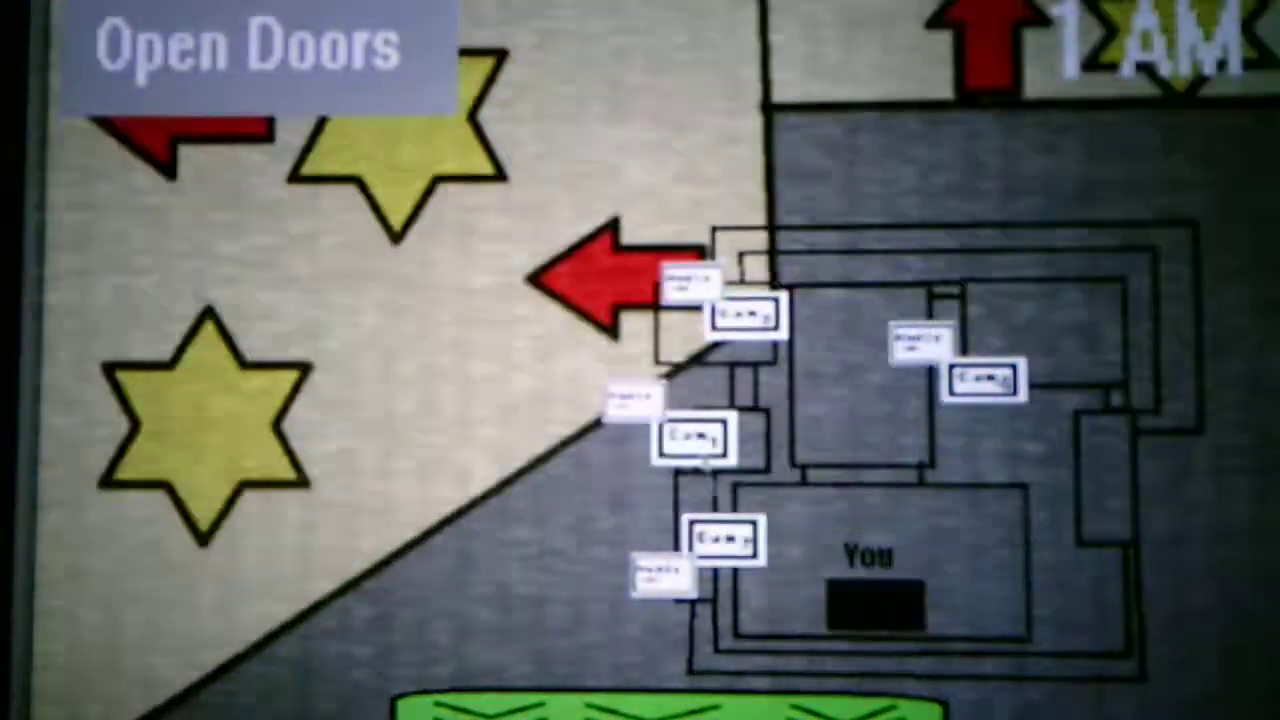
left_click(723, 540)
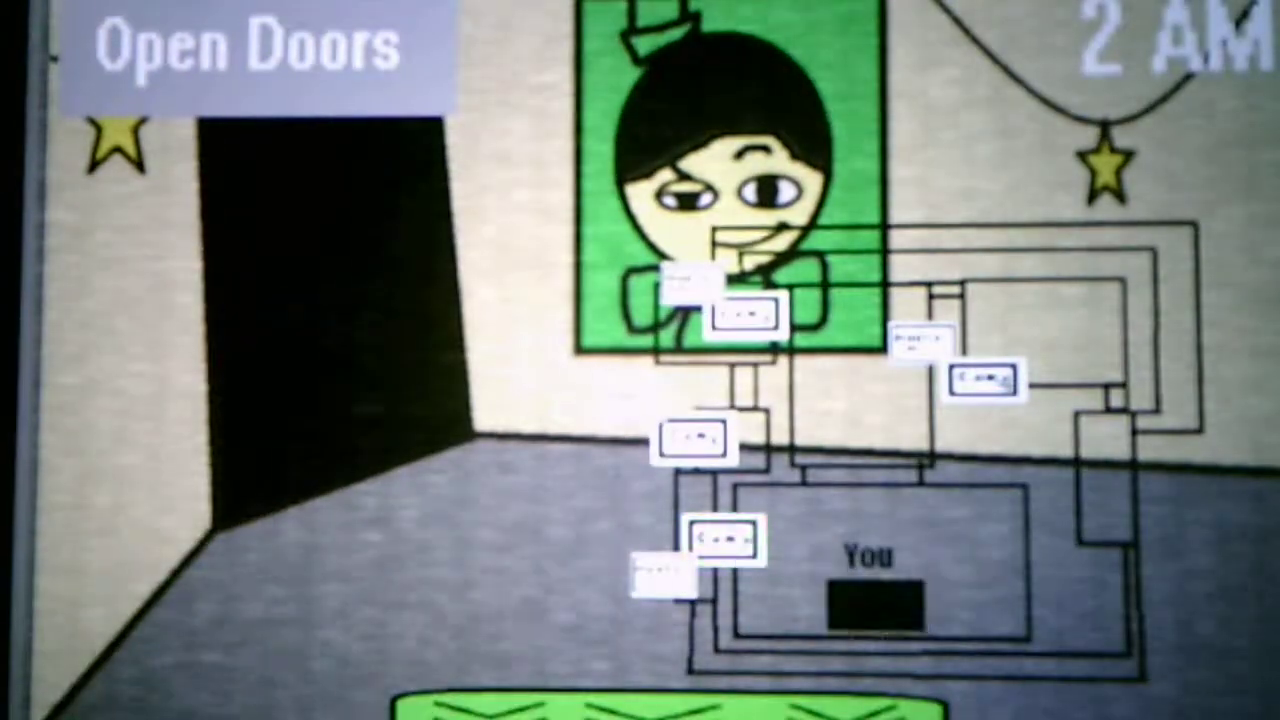
- Cycle quickly through the red-blue windows, arrows-and-stars and poster room feeds
left_click(985, 378)
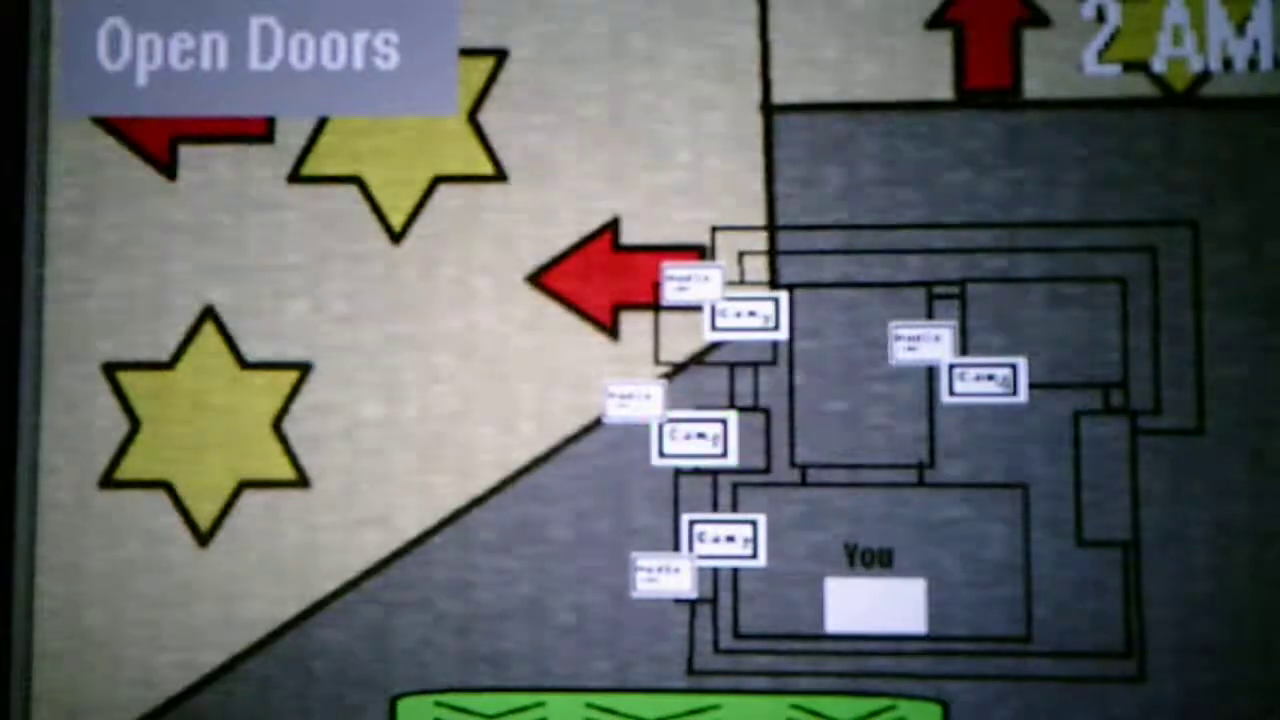
left_click(694, 437)
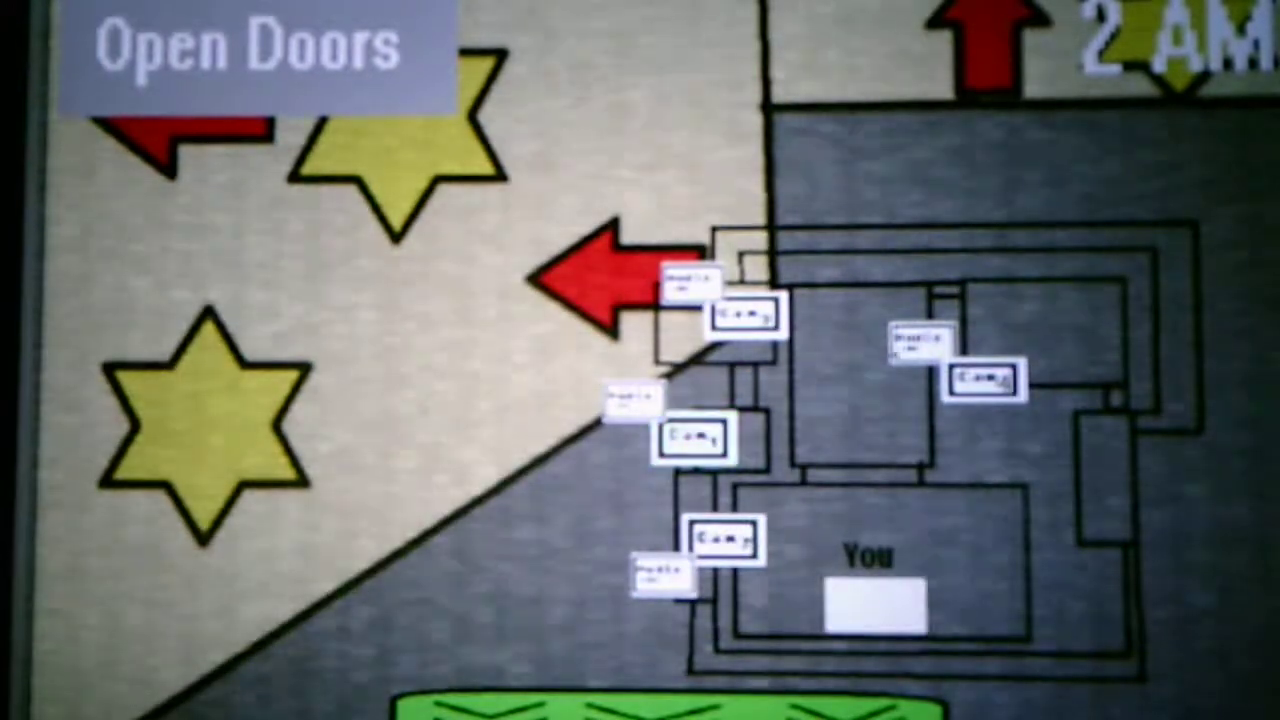
left_click(985, 378)
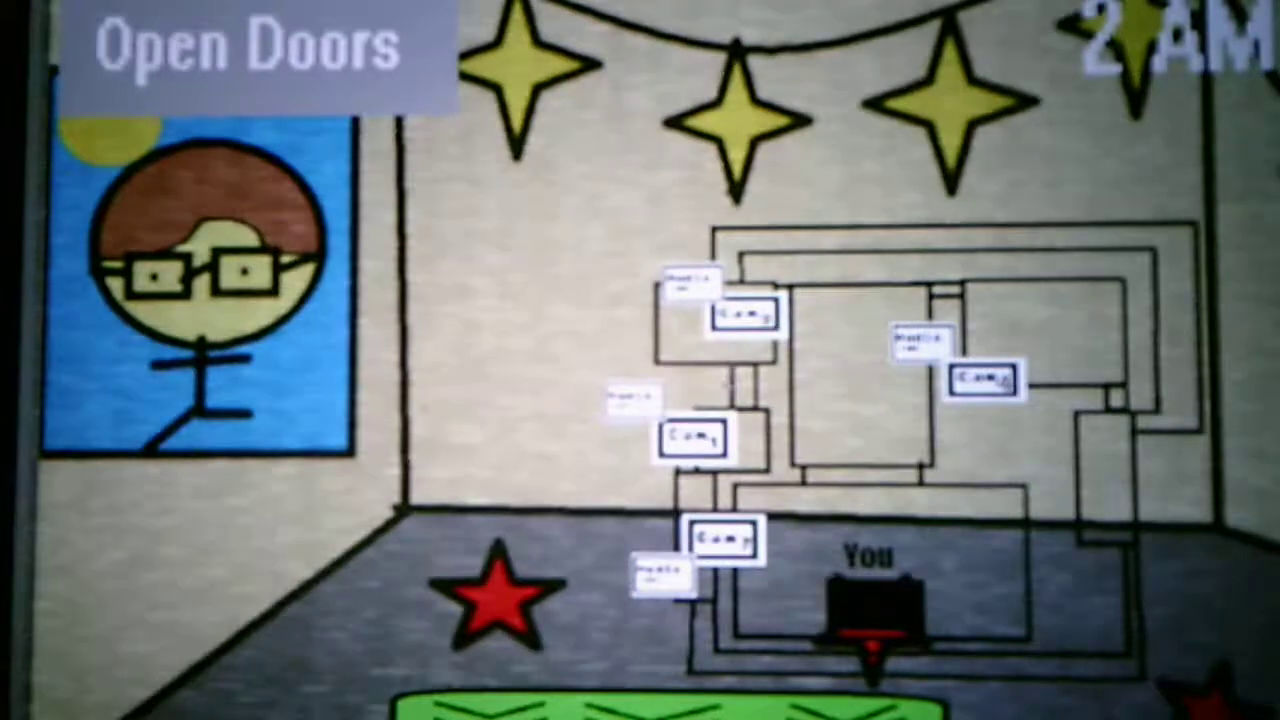
left_click(694, 437)
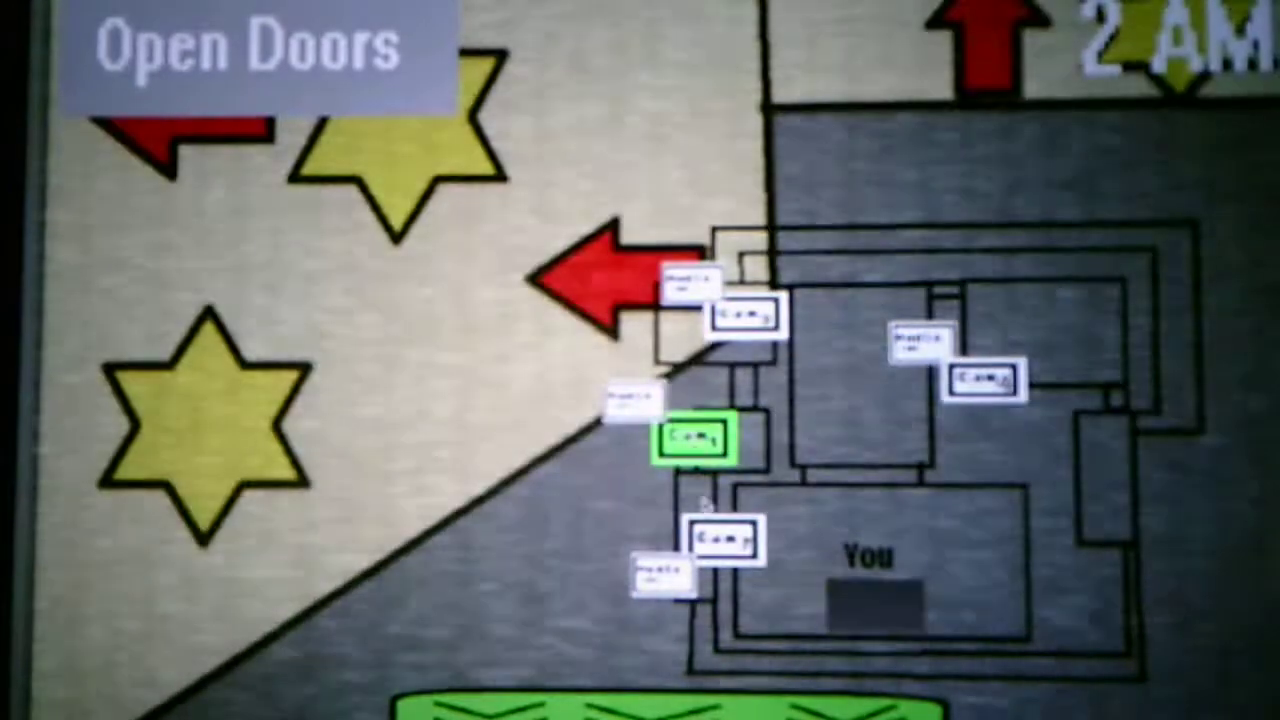
left_click(723, 540)
left_click(694, 437)
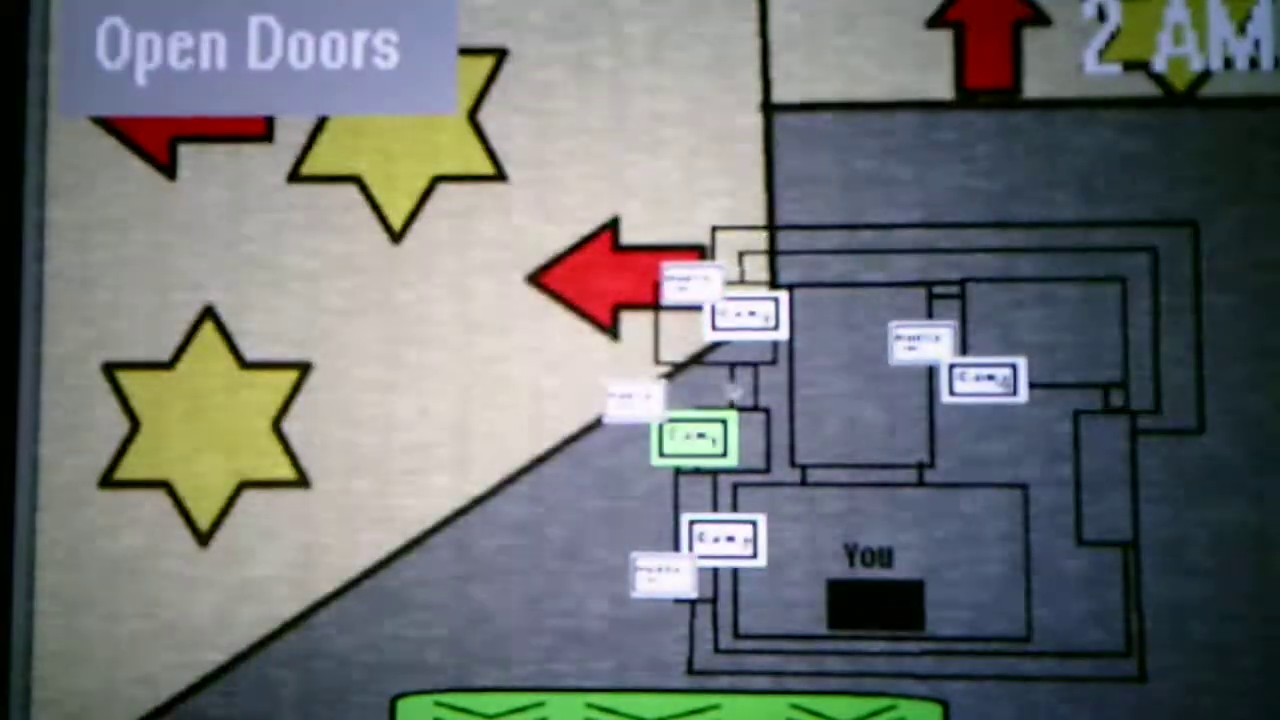
left_click(748, 315)
left_click(875, 605)
- Flip between the arrows and starry rooms, then lower the monitor to view the office
left_click(748, 315)
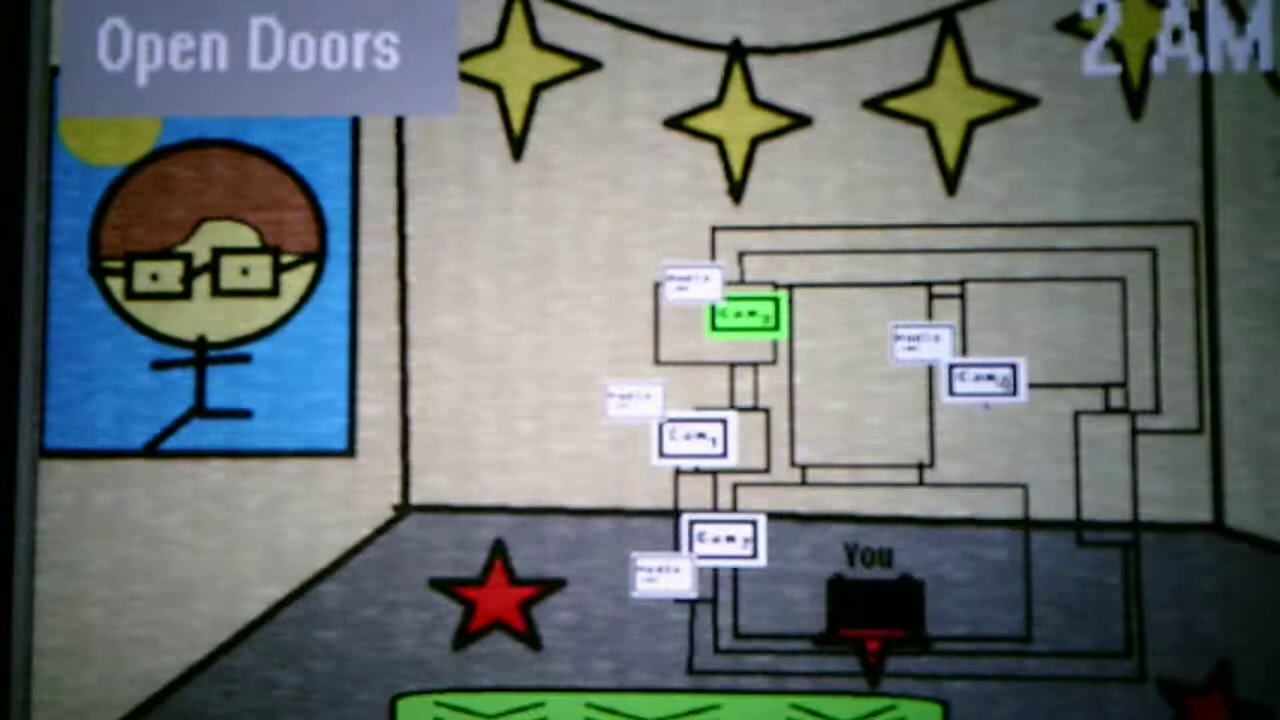
left_click(985, 380)
left_click(748, 315)
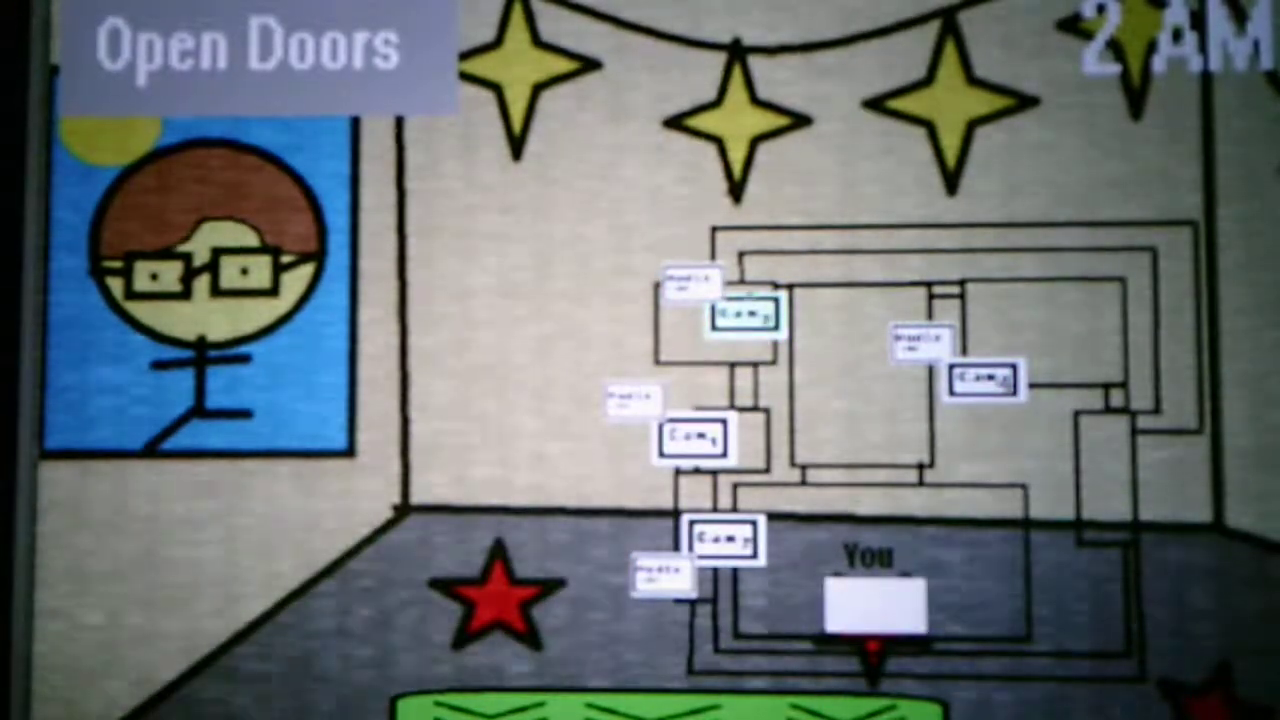
left_click(985, 380)
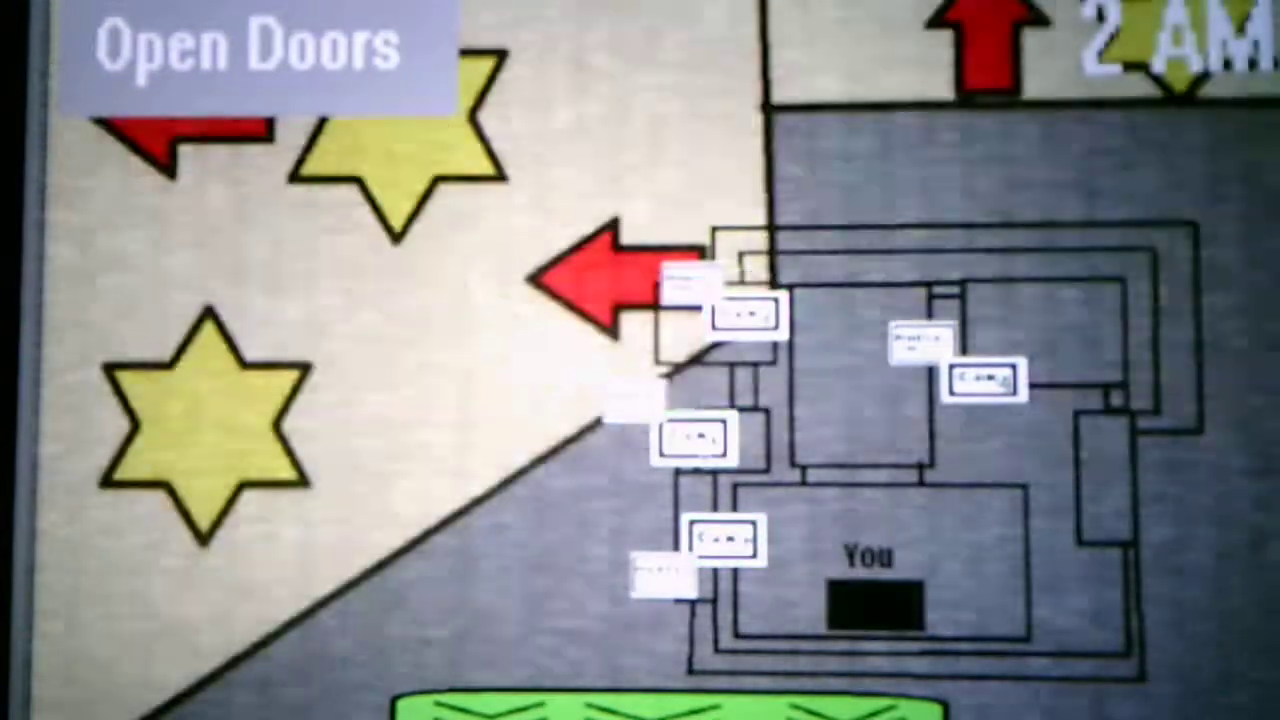
left_click(748, 316)
left_click(985, 380)
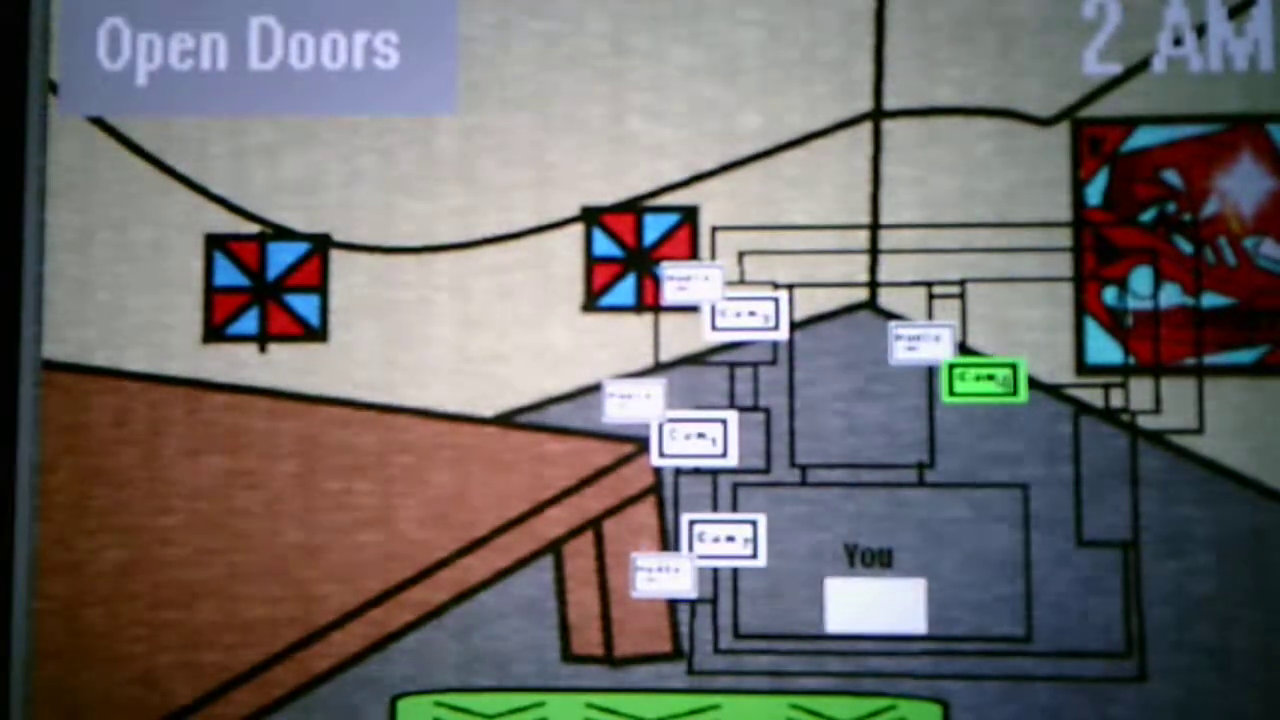
- Lower and raise the monitor, then cycle the feeds to the starry blue-poster room
left_click(668, 705)
left_click(668, 705)
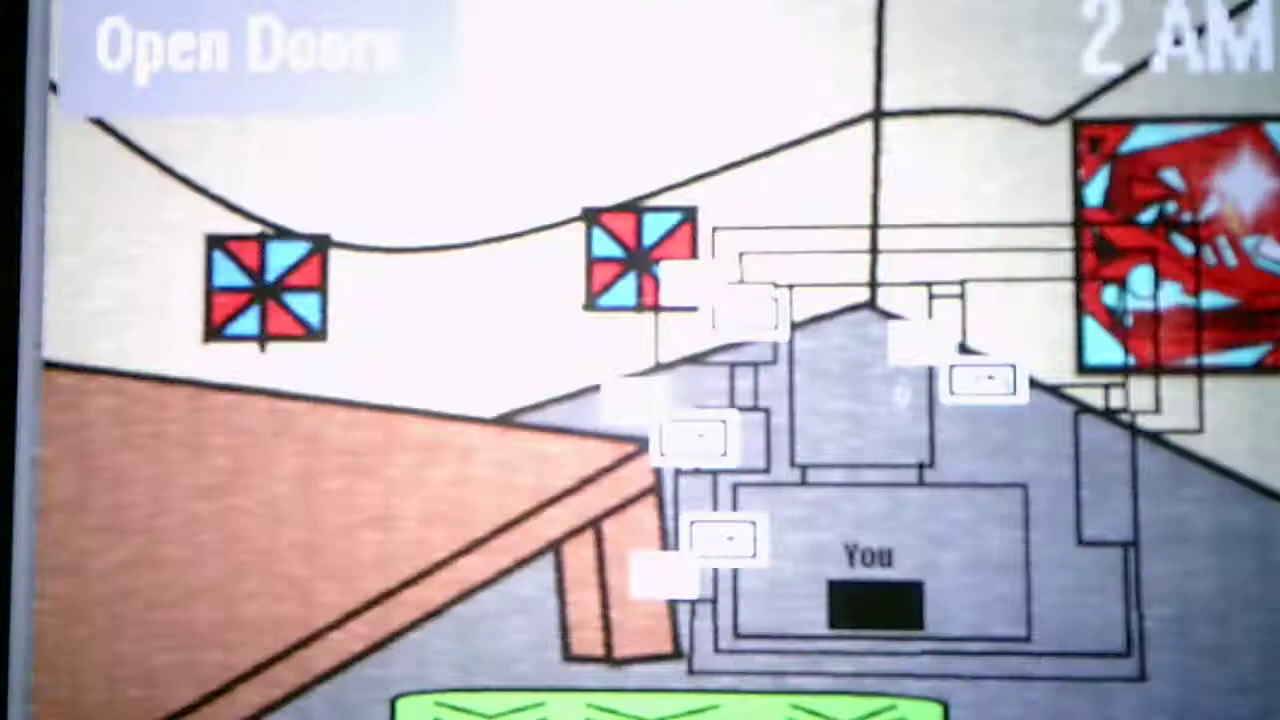
left_click(745, 315)
left_click(985, 380)
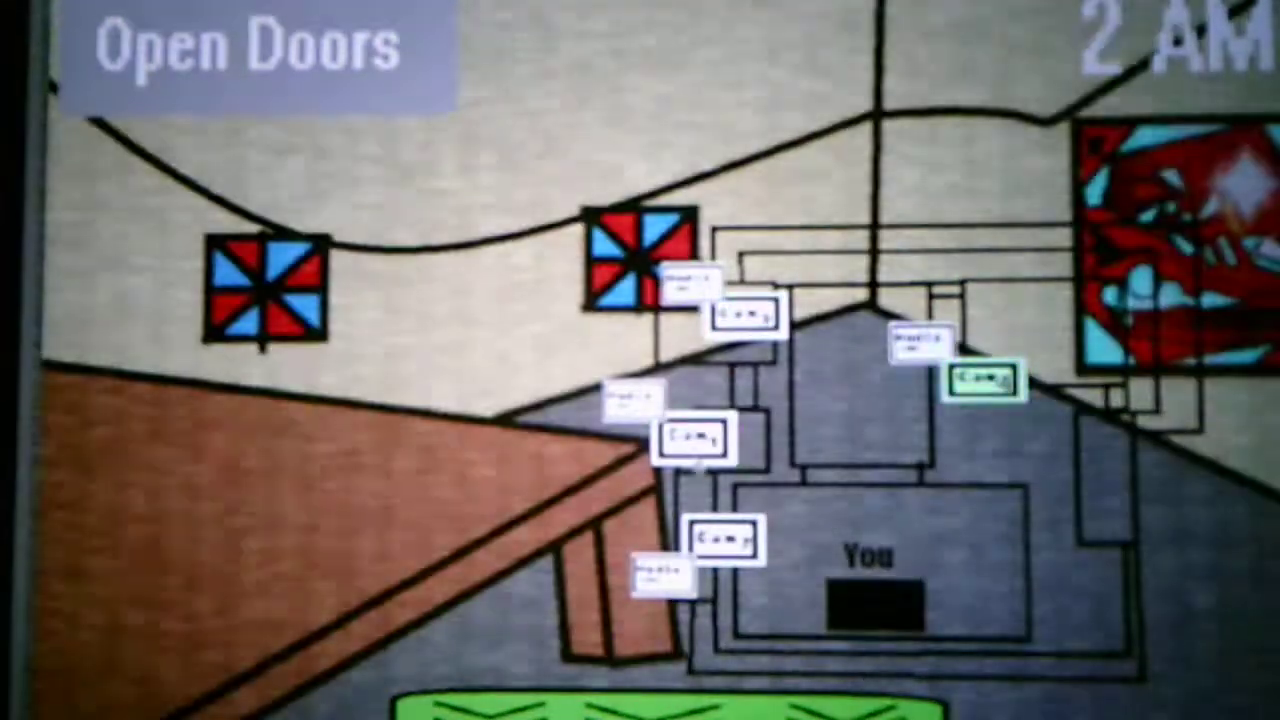
left_click(695, 437)
left_click(745, 315)
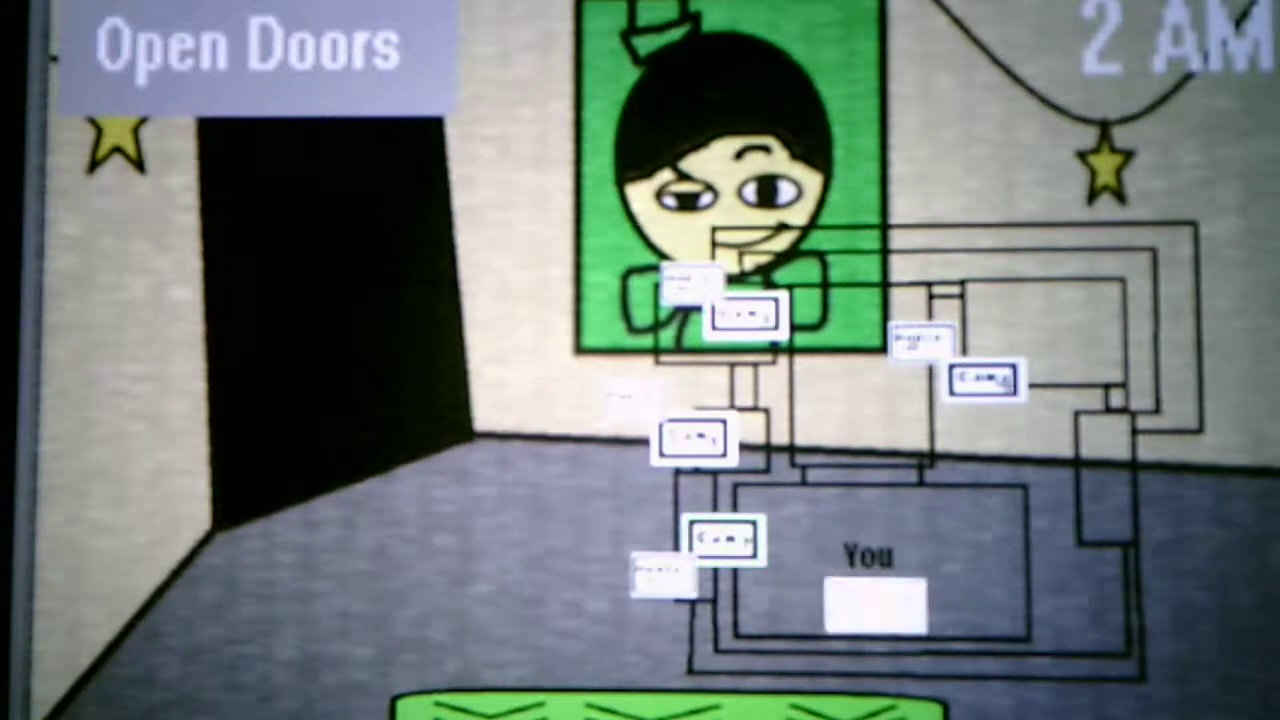
left_click(985, 380)
left_click(745, 315)
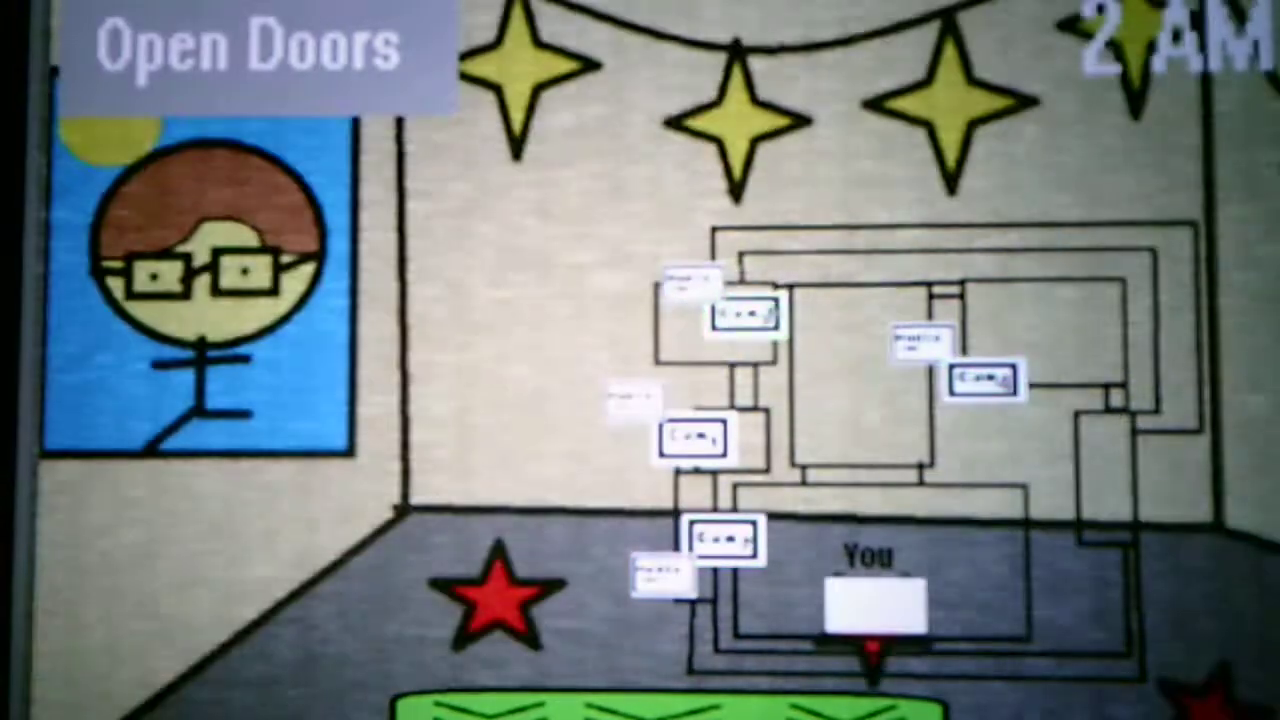
- Check the green-poster, red-blue windows and arrows-and-stars room feeds
left_click(695, 437)
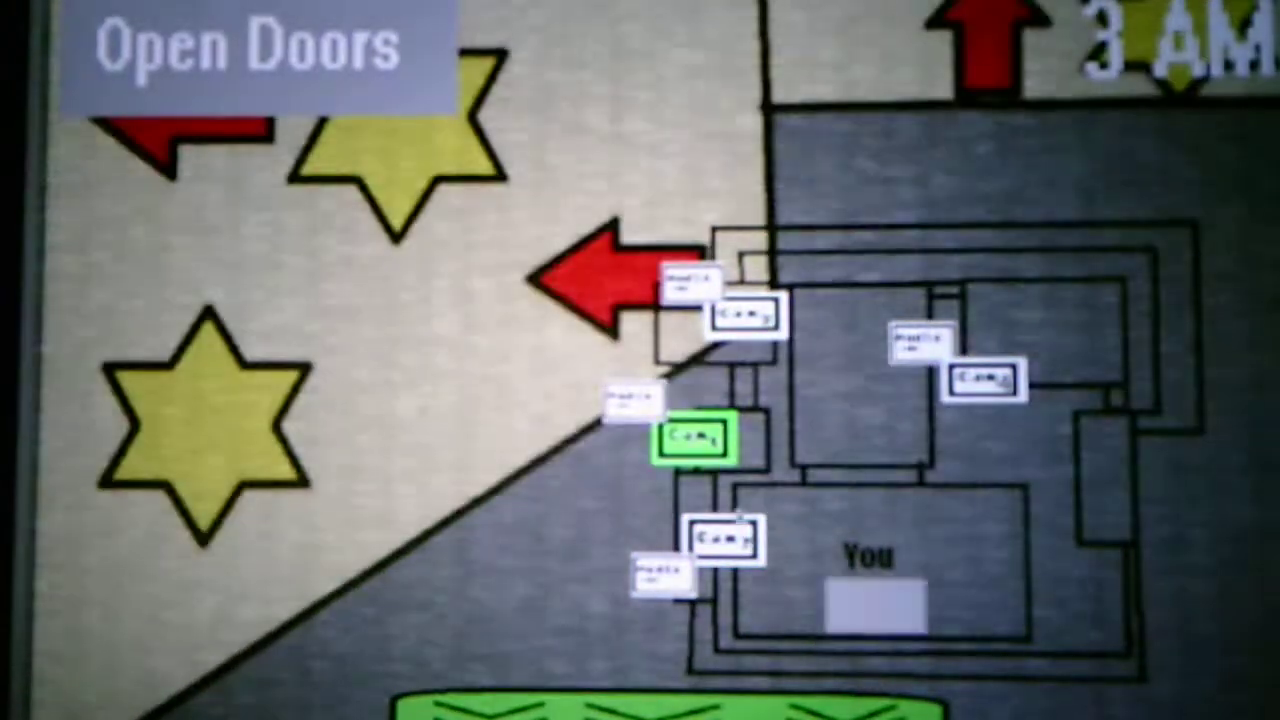
left_click(723, 540)
left_click(695, 437)
left_click(985, 380)
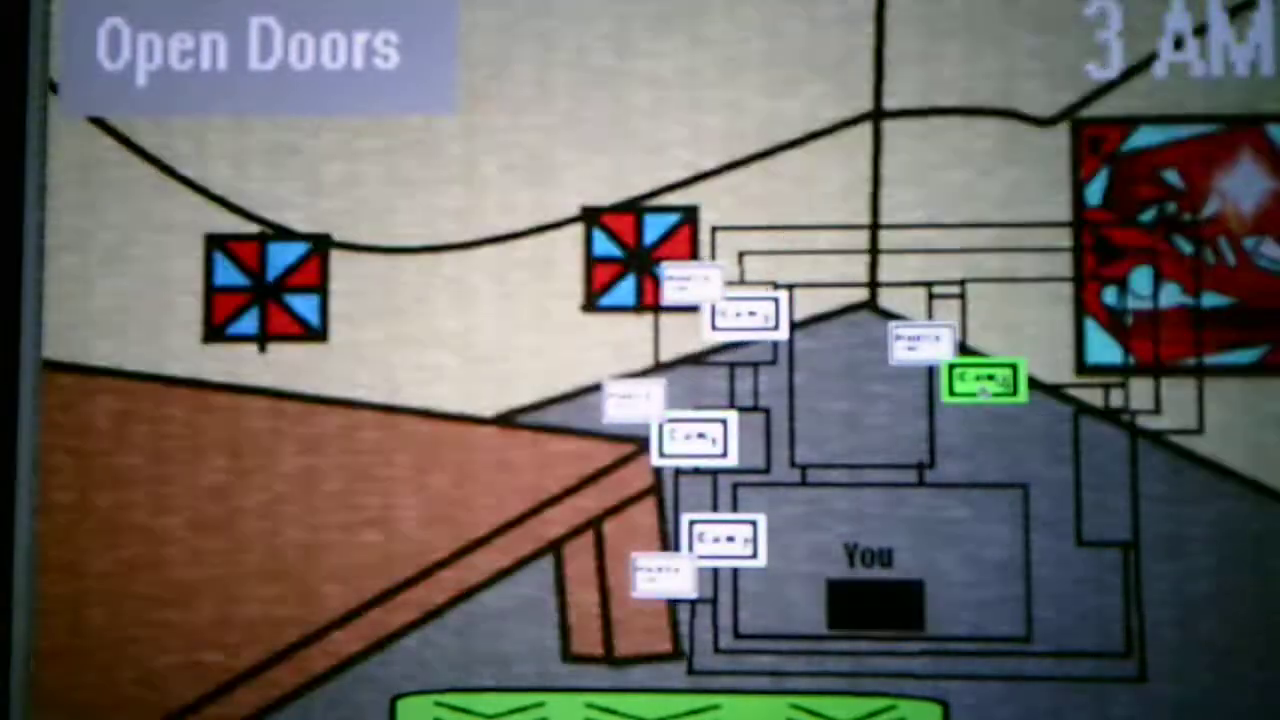
left_click(745, 315)
left_click(695, 437)
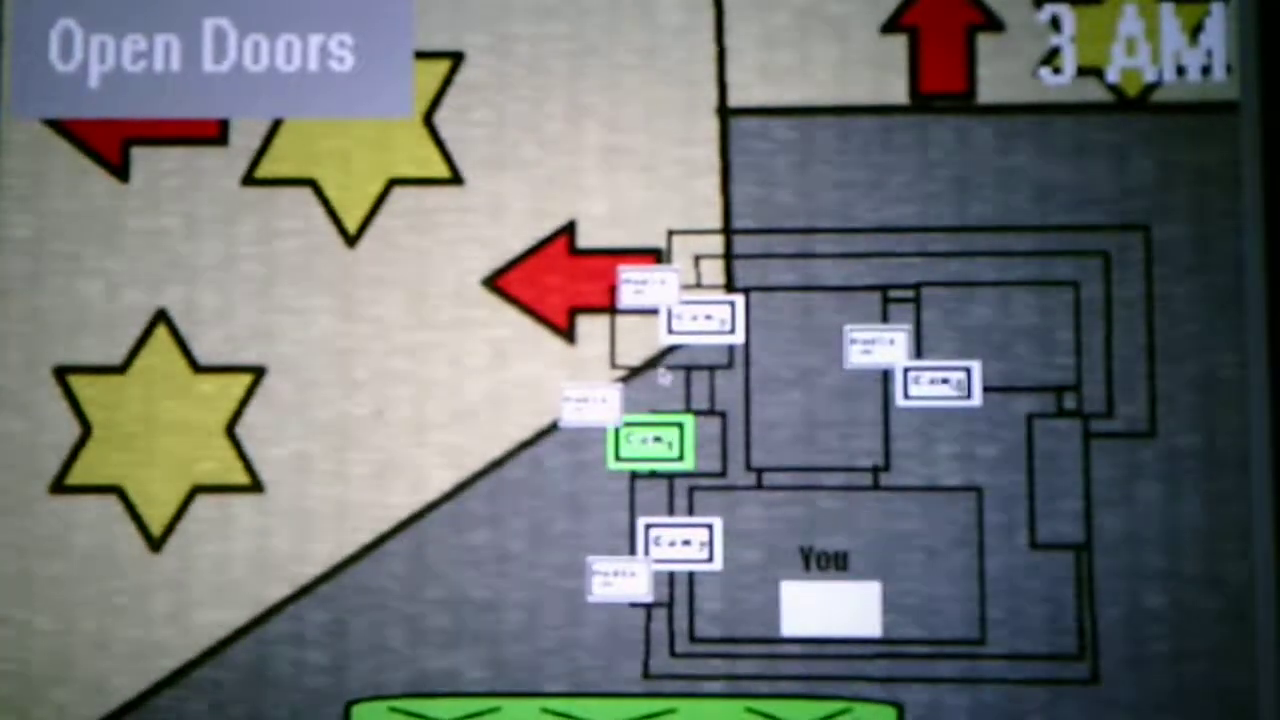
- Track the red figure in the windows room, then watch the glasses-poster star room
left_click(700, 318)
left_click(938, 383)
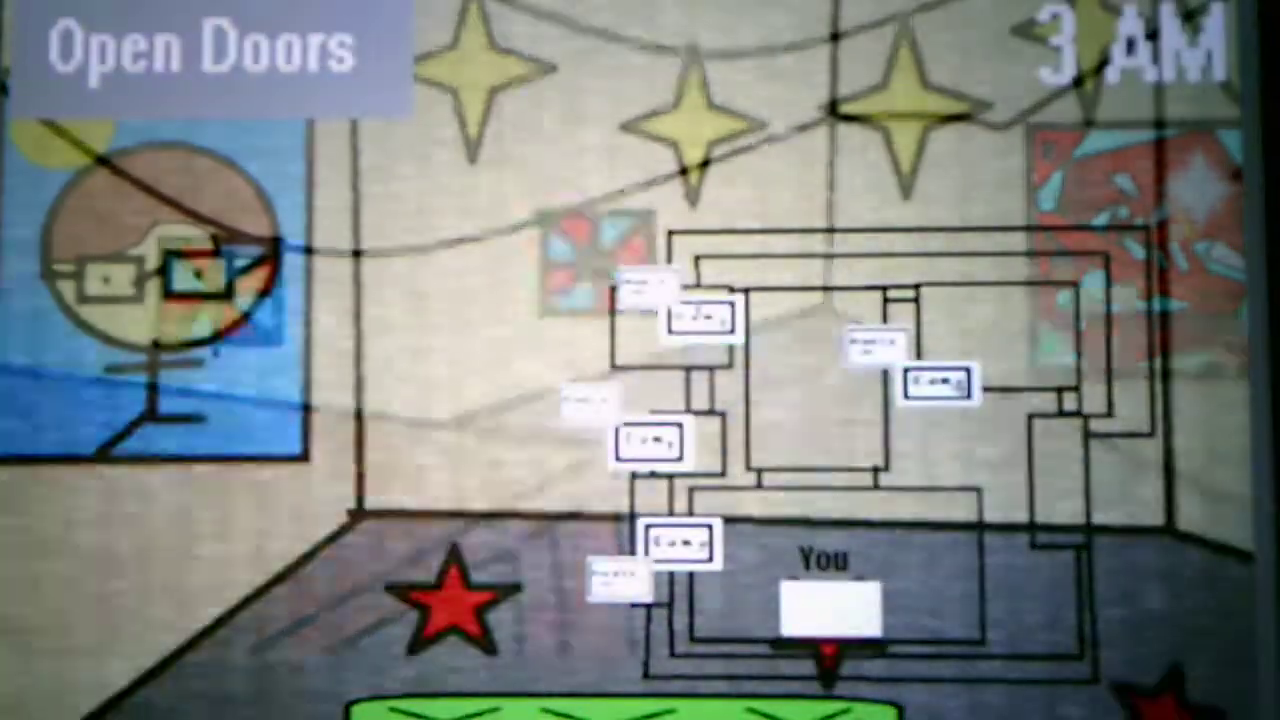
left_click(700, 318)
left_click(650, 440)
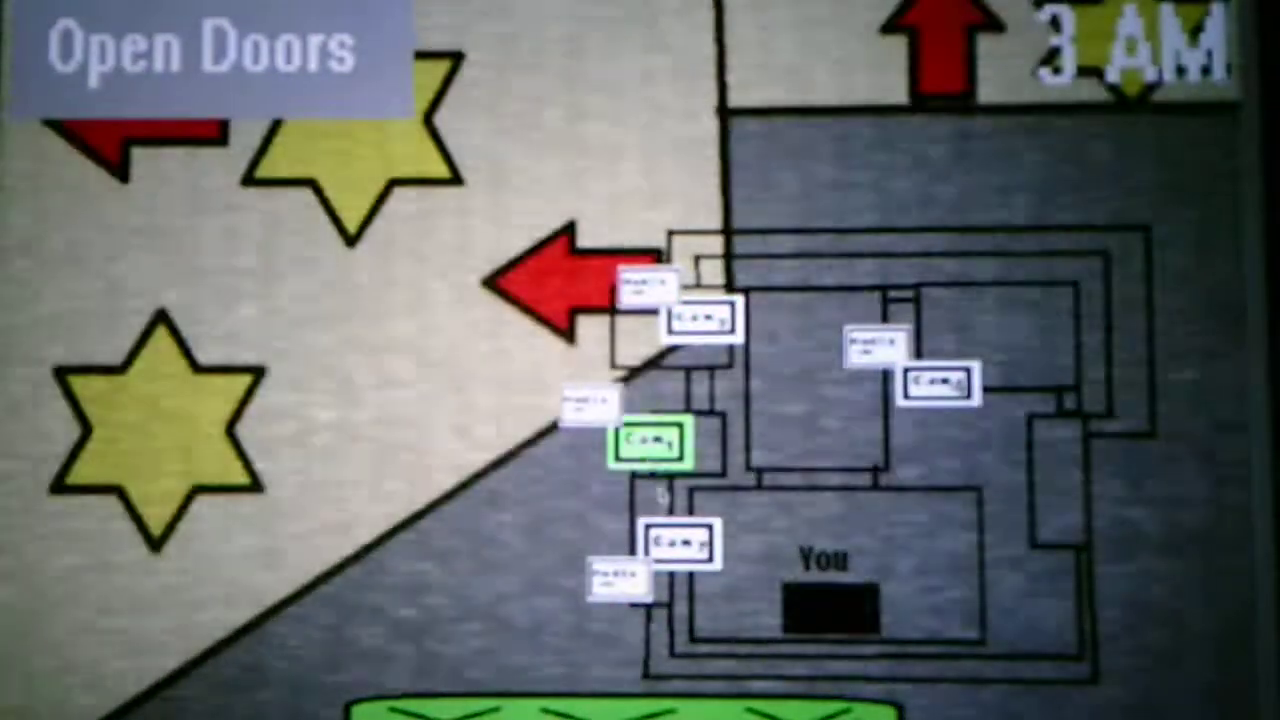
left_click(680, 543)
left_click(938, 383)
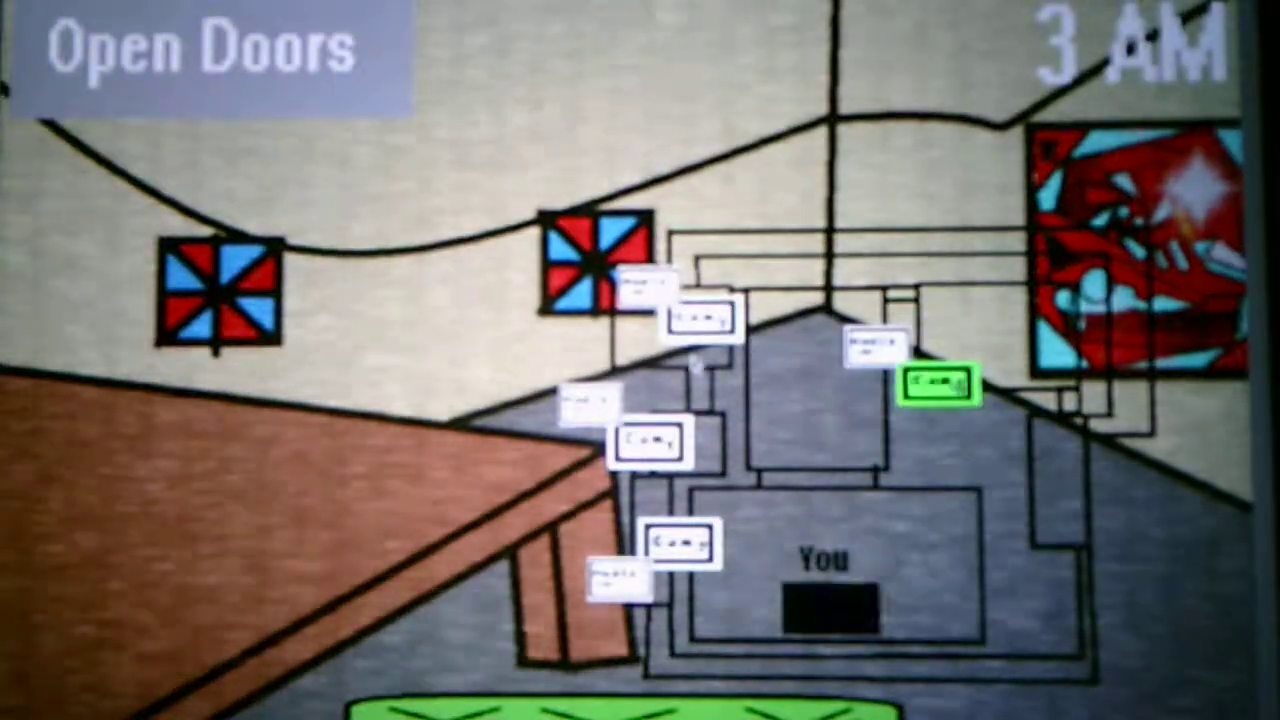
left_click(700, 318)
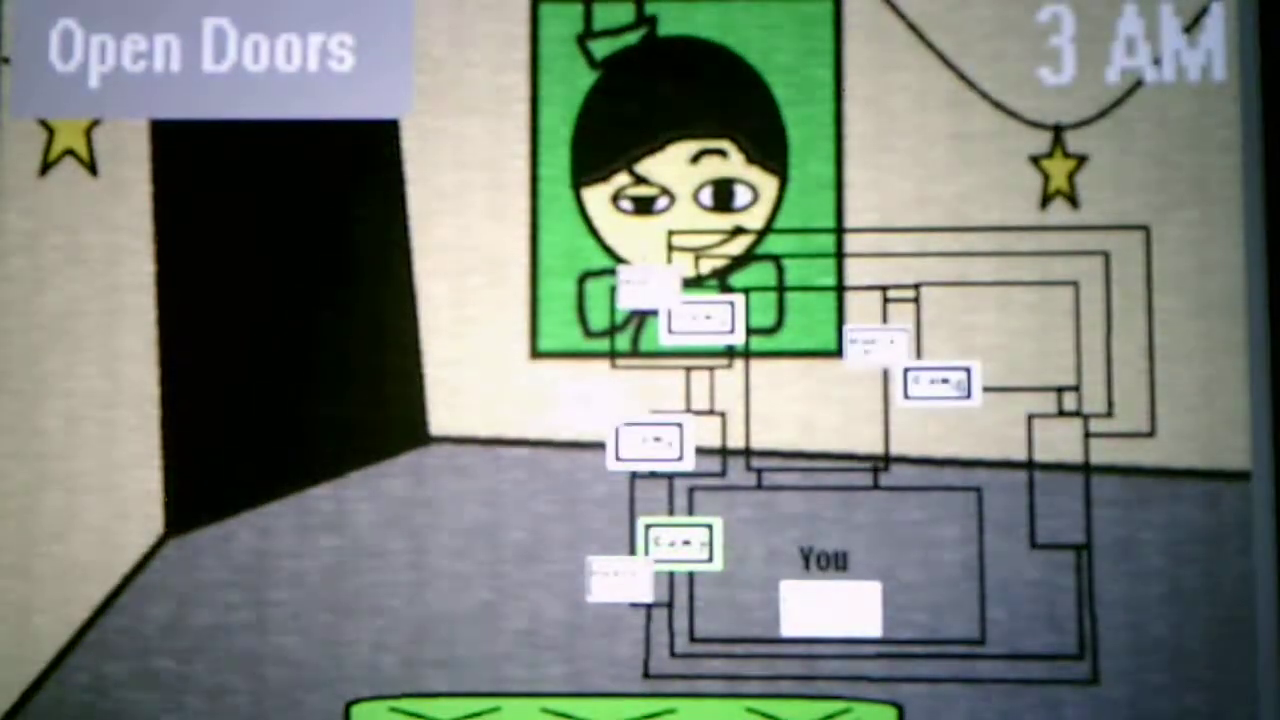
- Check the stars-and-arrows and portrait room feeds, then lower the cameras to see the office
left_click(650, 441)
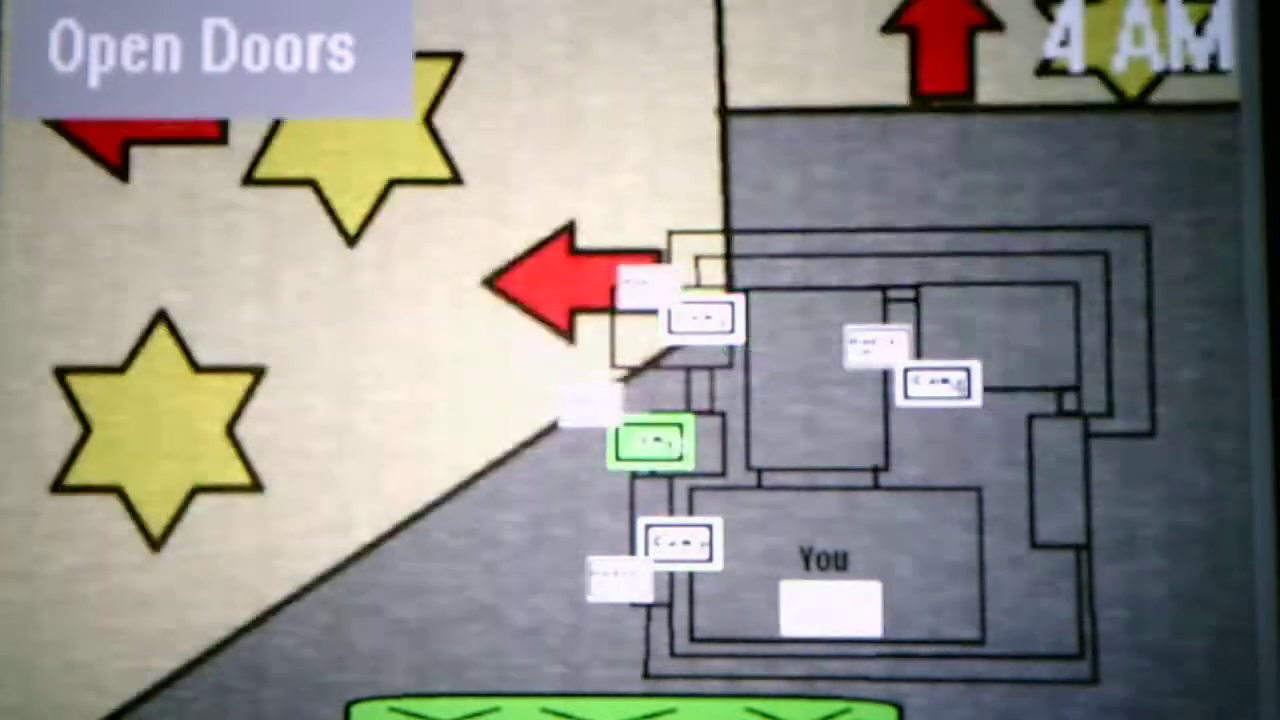
left_click(706, 317)
left_click(934, 380)
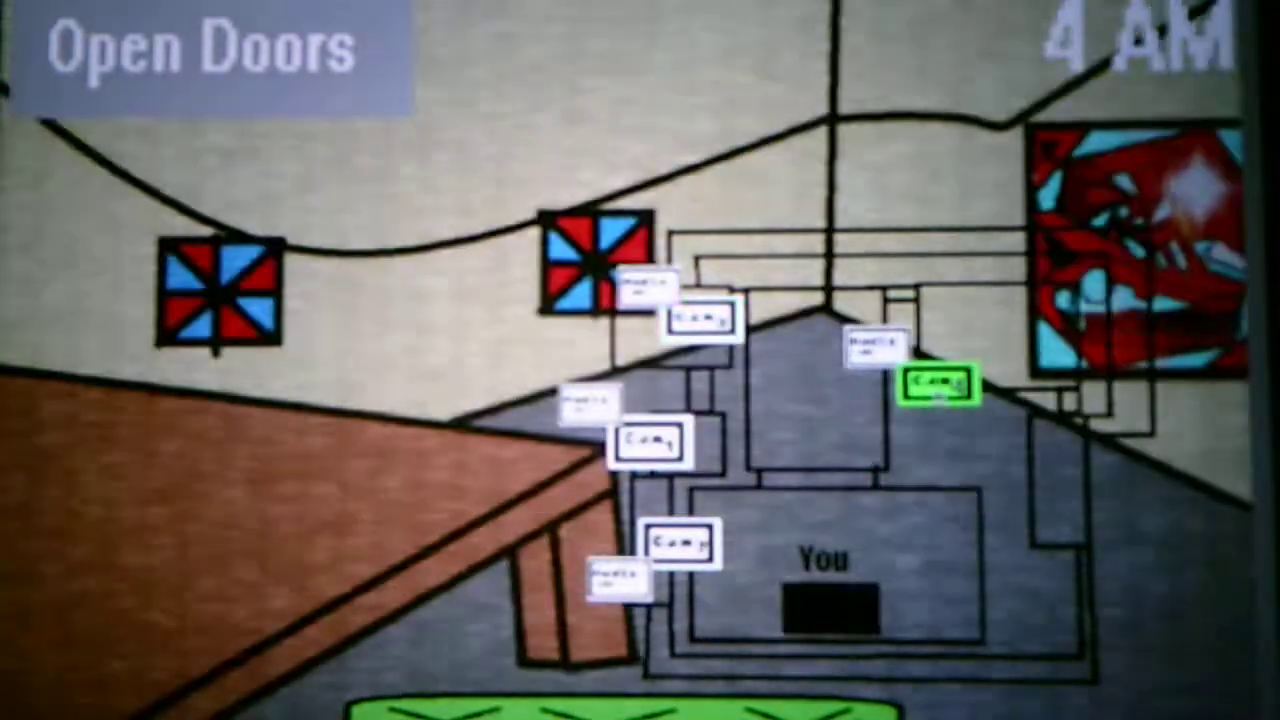
left_click(680, 541)
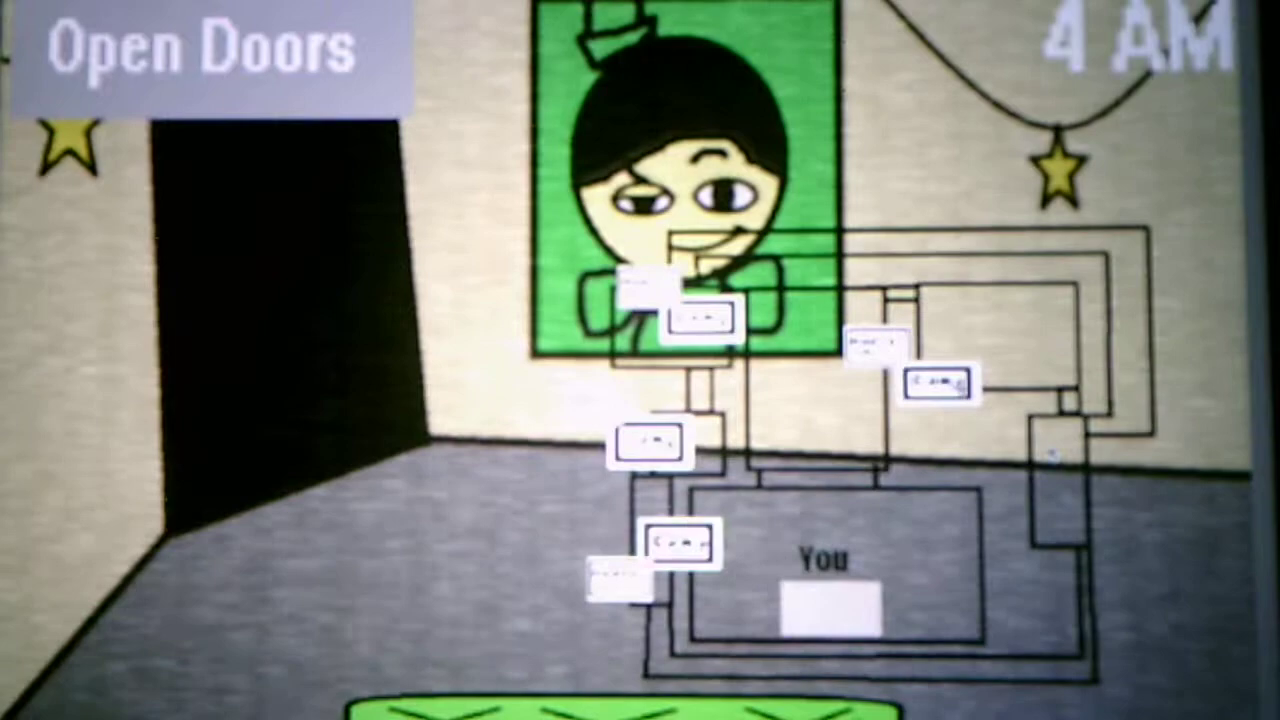
left_click(680, 541)
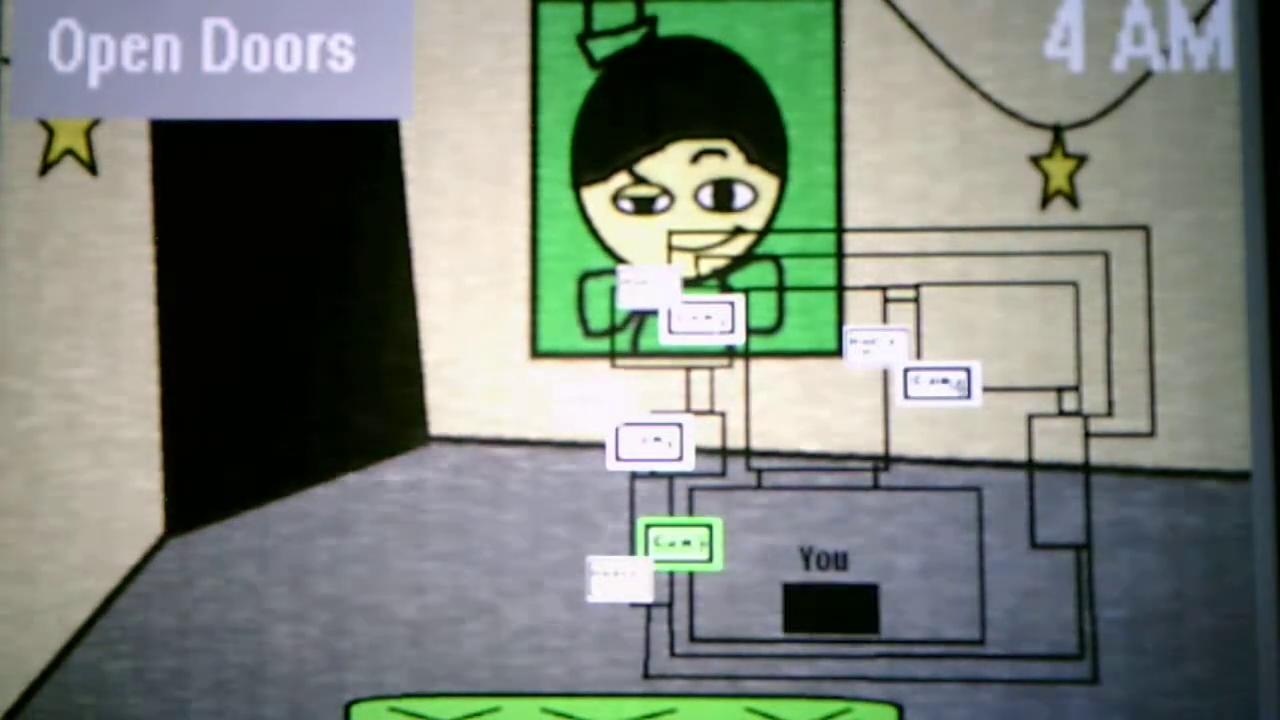
left_click(620, 708)
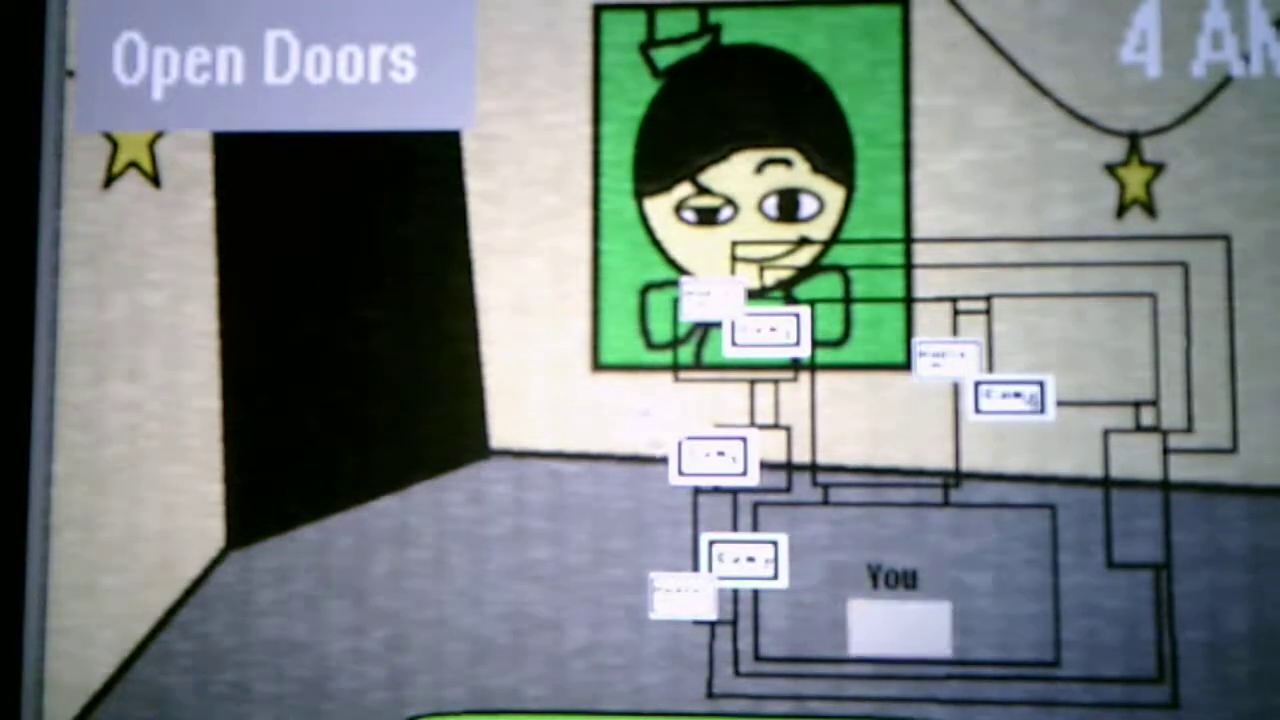
- Cycle the feeds to the pinwheel room and check the lower rooms
left_click(712, 456)
left_click(765, 330)
left_click(1010, 397)
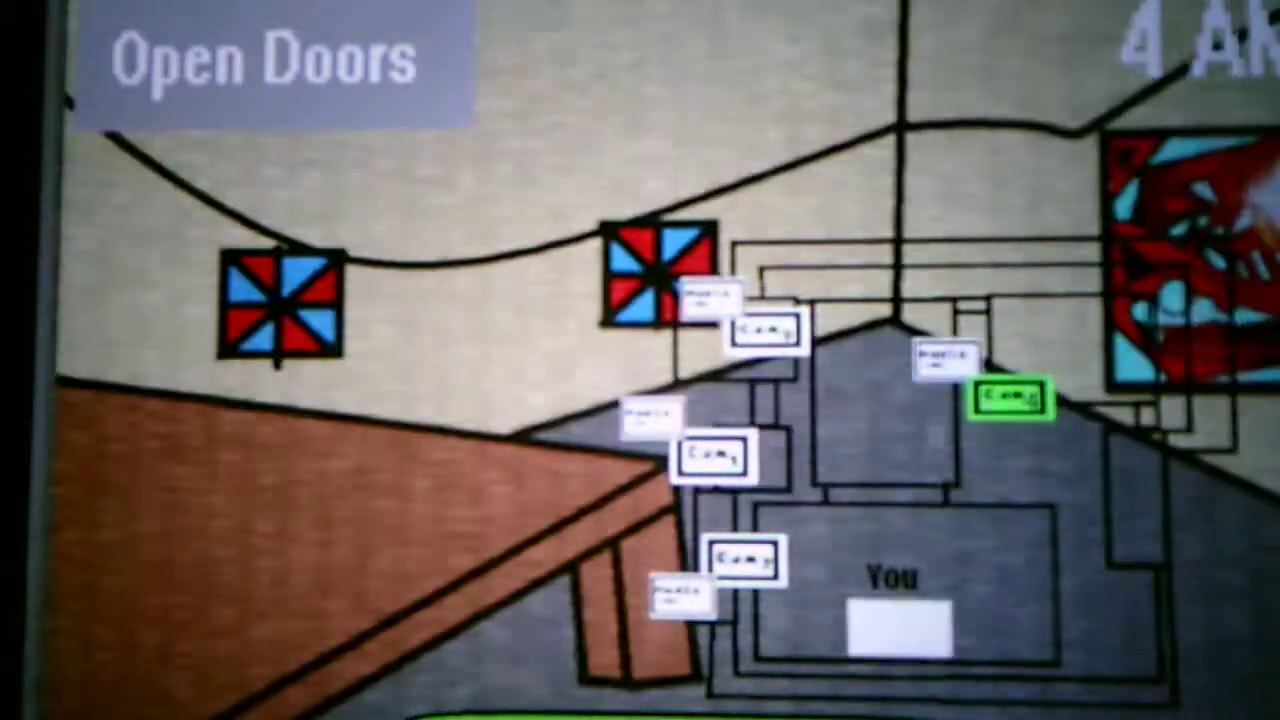
left_click(745, 560)
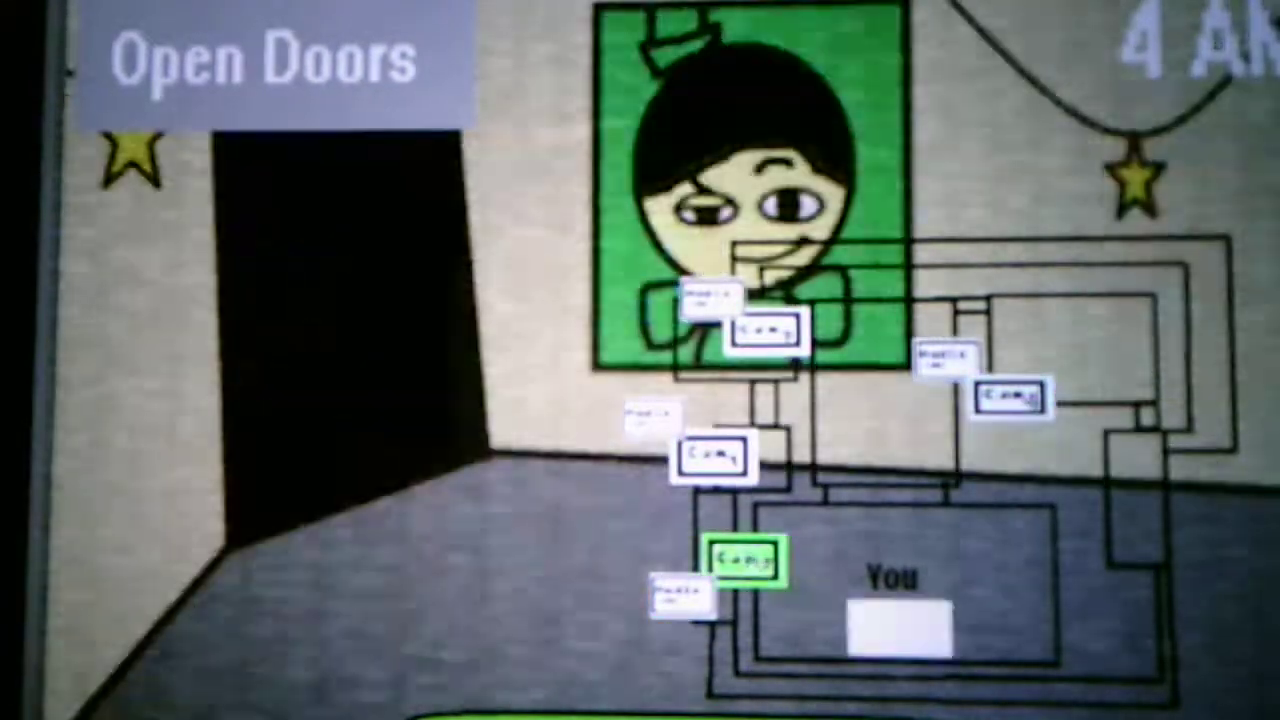
left_click(712, 456)
- View the portrait and star rooms, then run through the remaining feeds until 5 AM
left_click(765, 330)
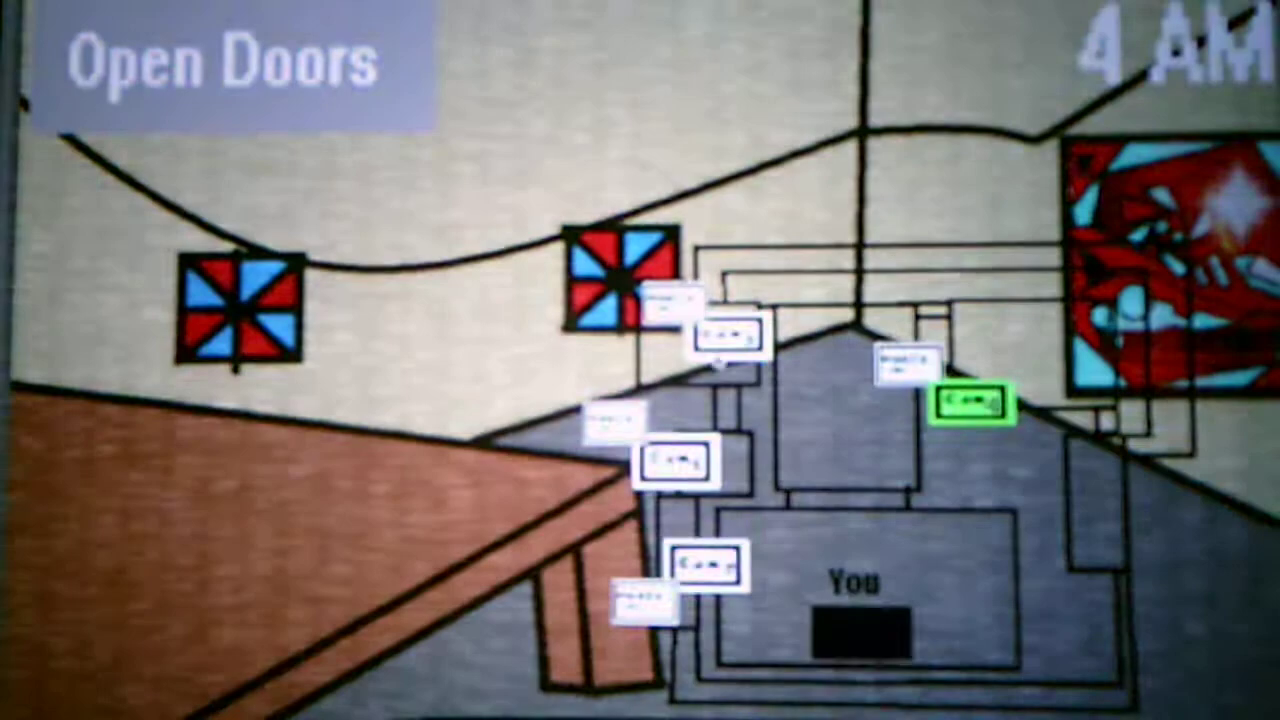
left_click(727, 337)
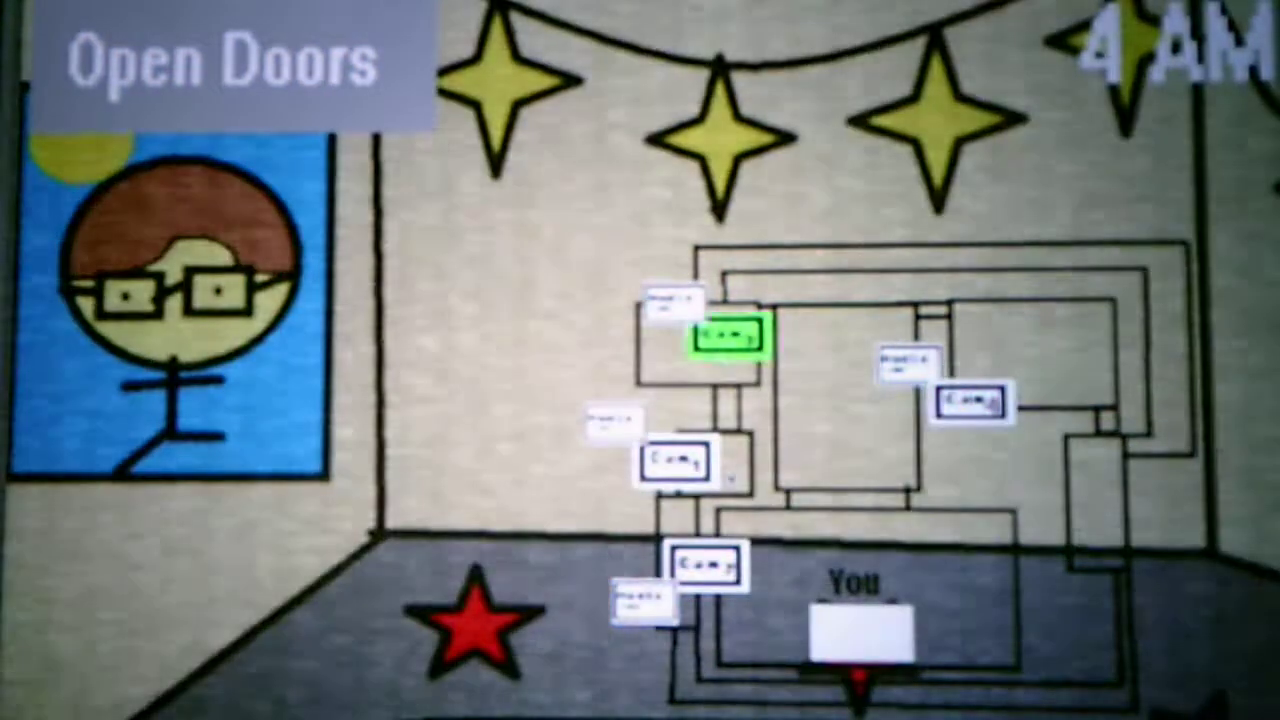
left_click(677, 461)
left_click(706, 566)
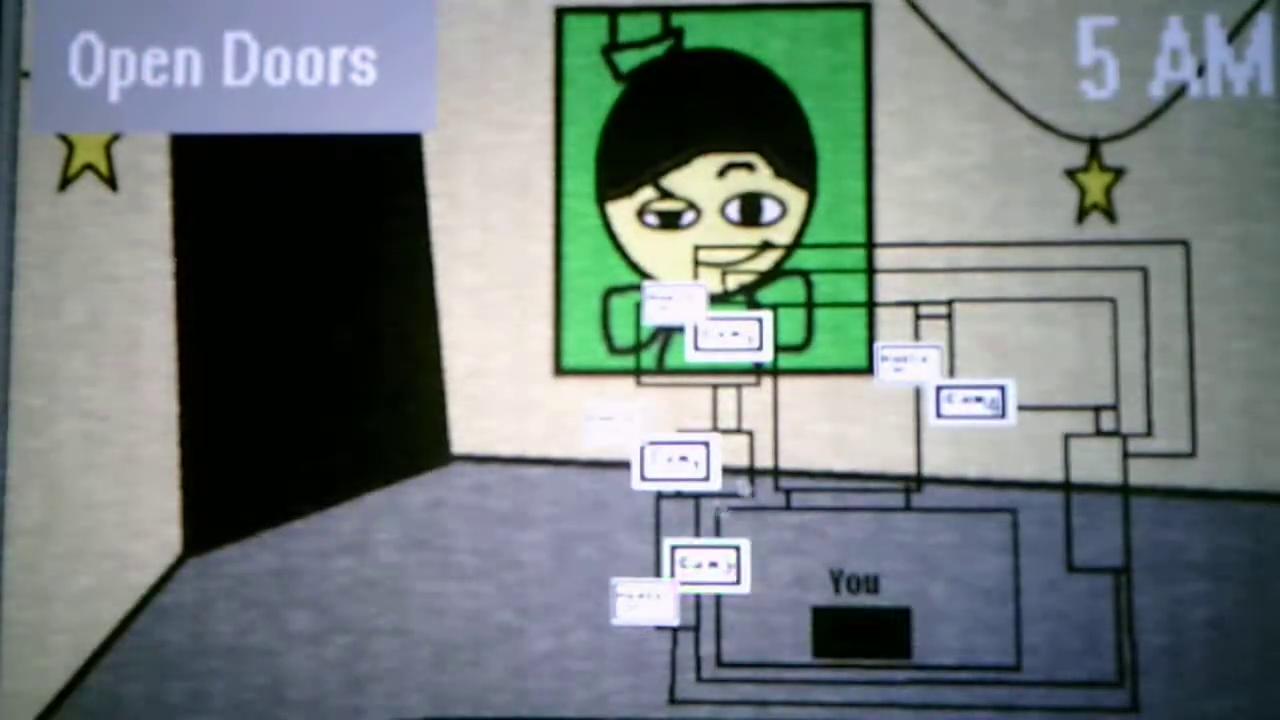
- Lower and raise the cameras, then check the hallway, star and poster rooms
left_click(705, 689)
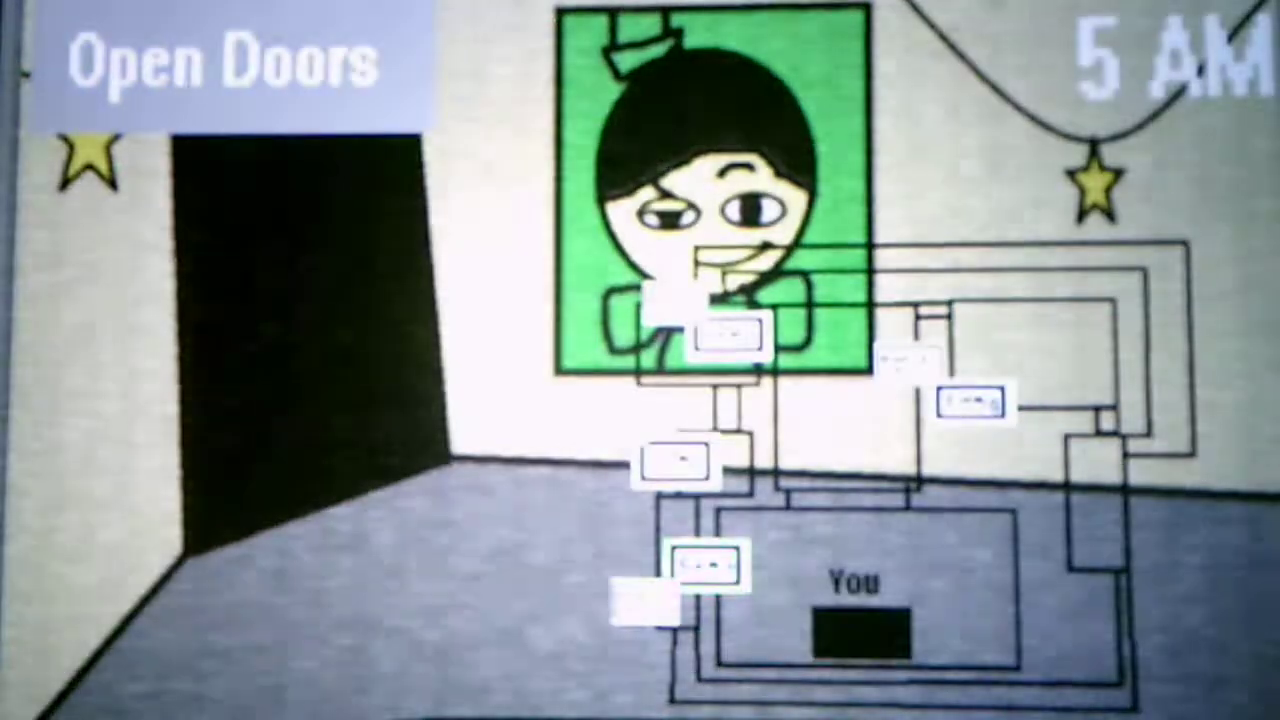
left_click(972, 401)
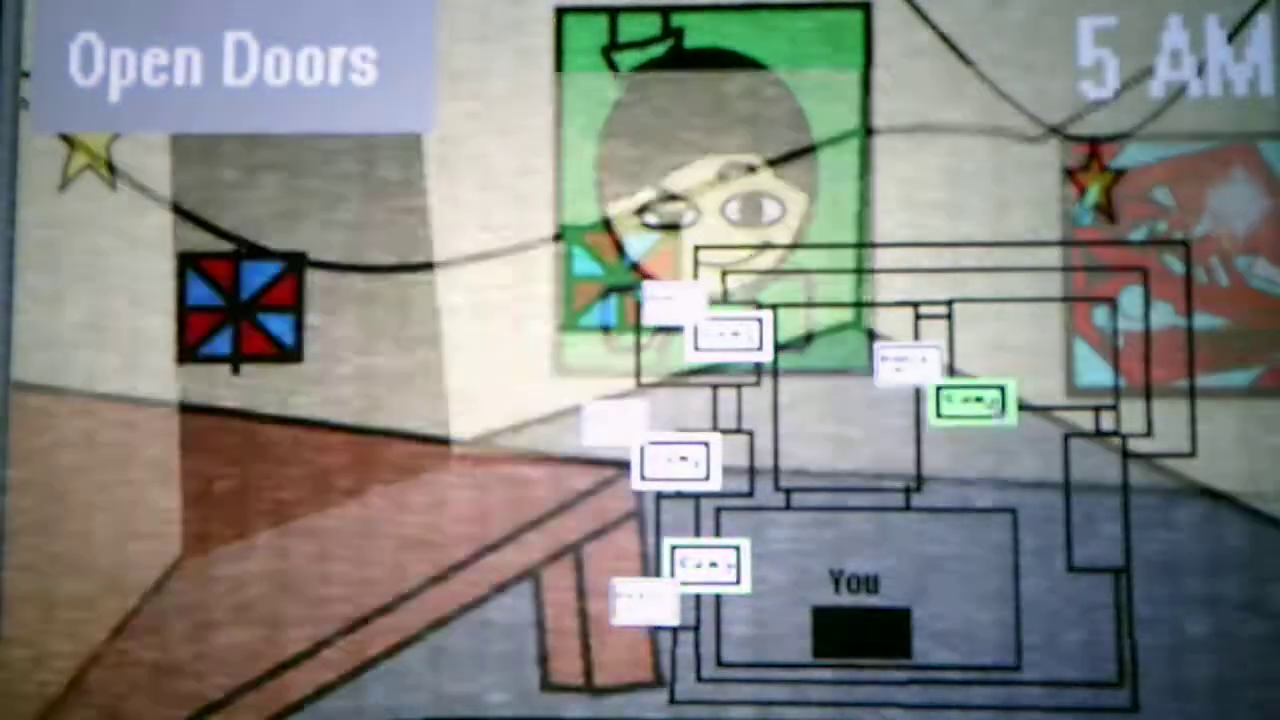
left_click(972, 401)
left_click(727, 337)
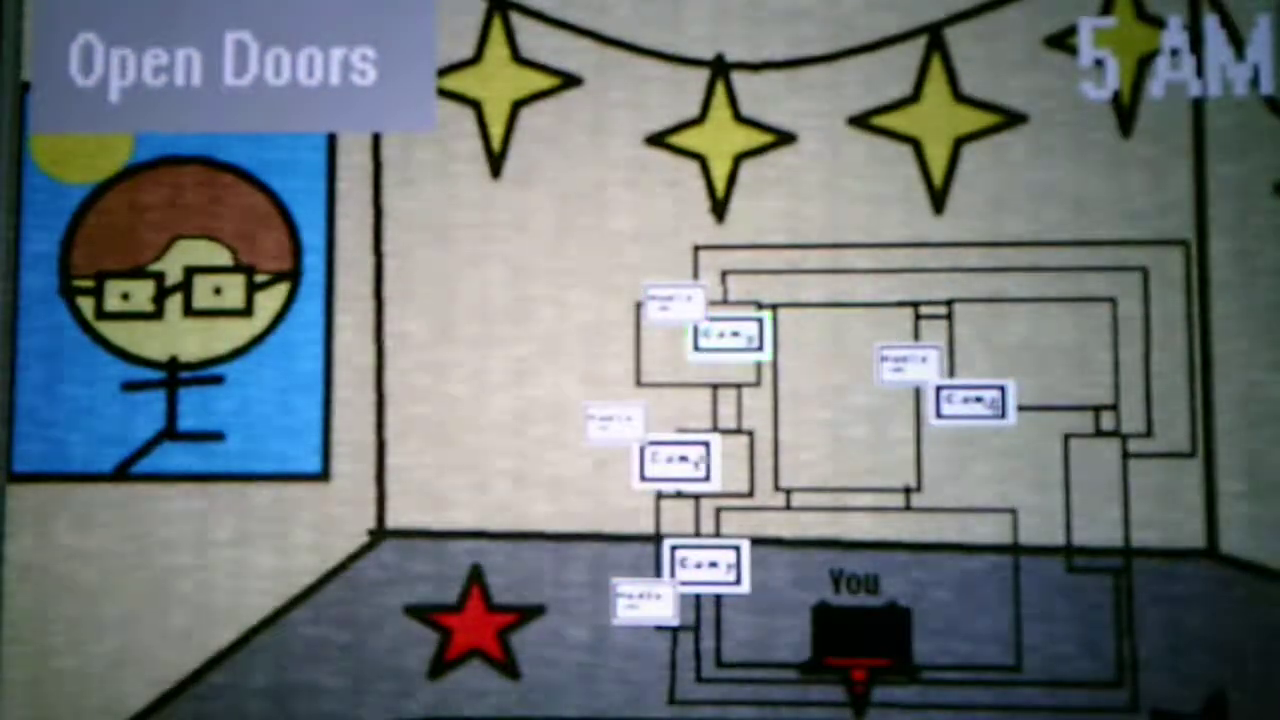
left_click(677, 461)
left_click(706, 566)
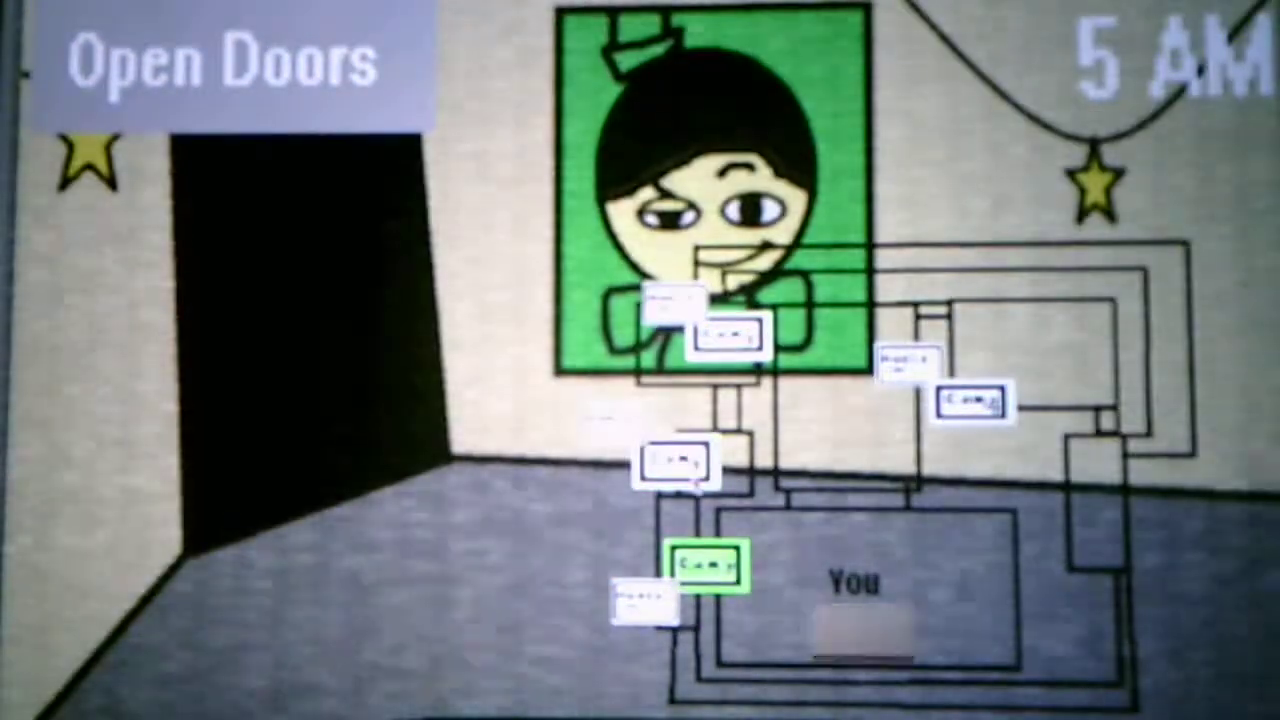
left_click(677, 461)
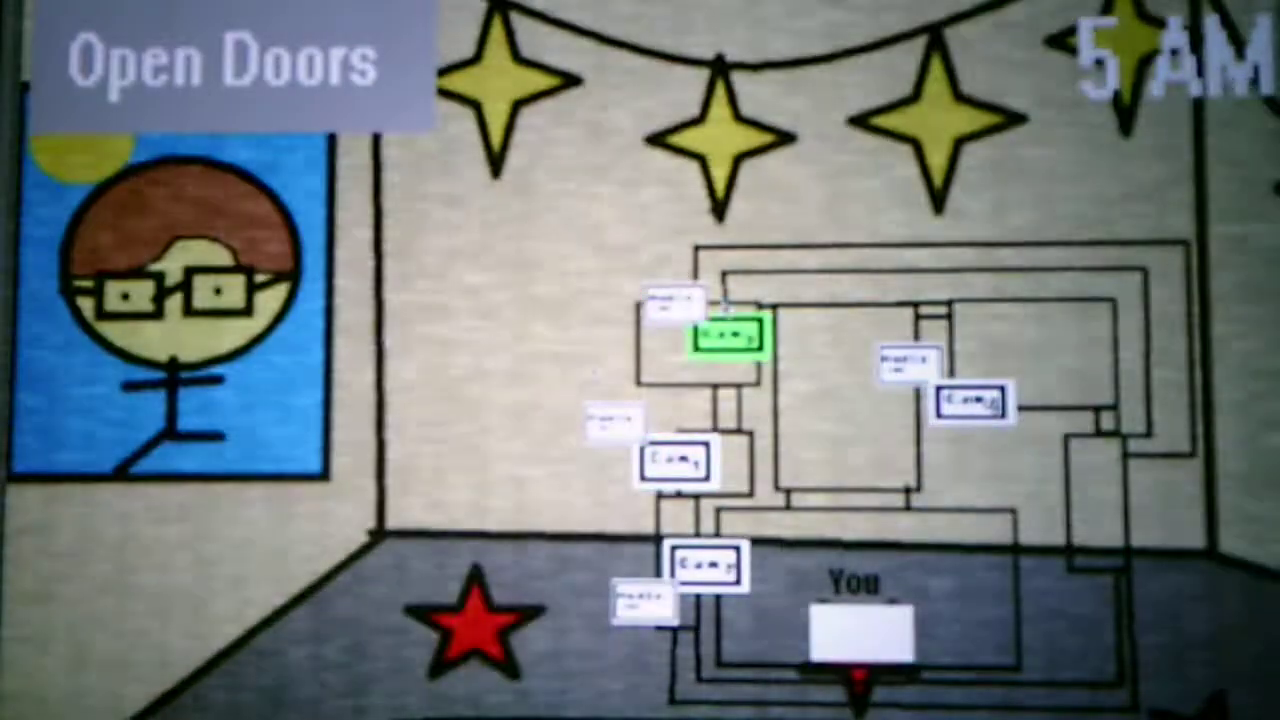
left_click(730, 337)
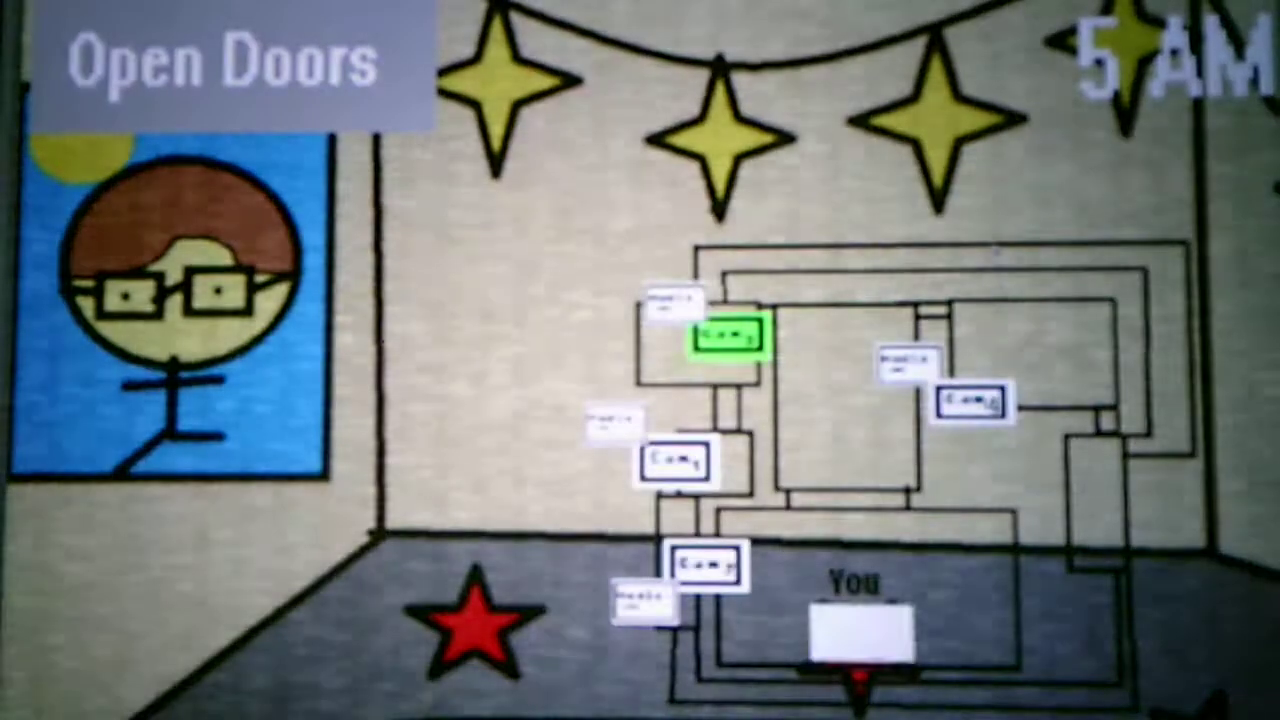
- Bring the cameras back up and check the pinwheel, star and portrait rooms
left_click(972, 402)
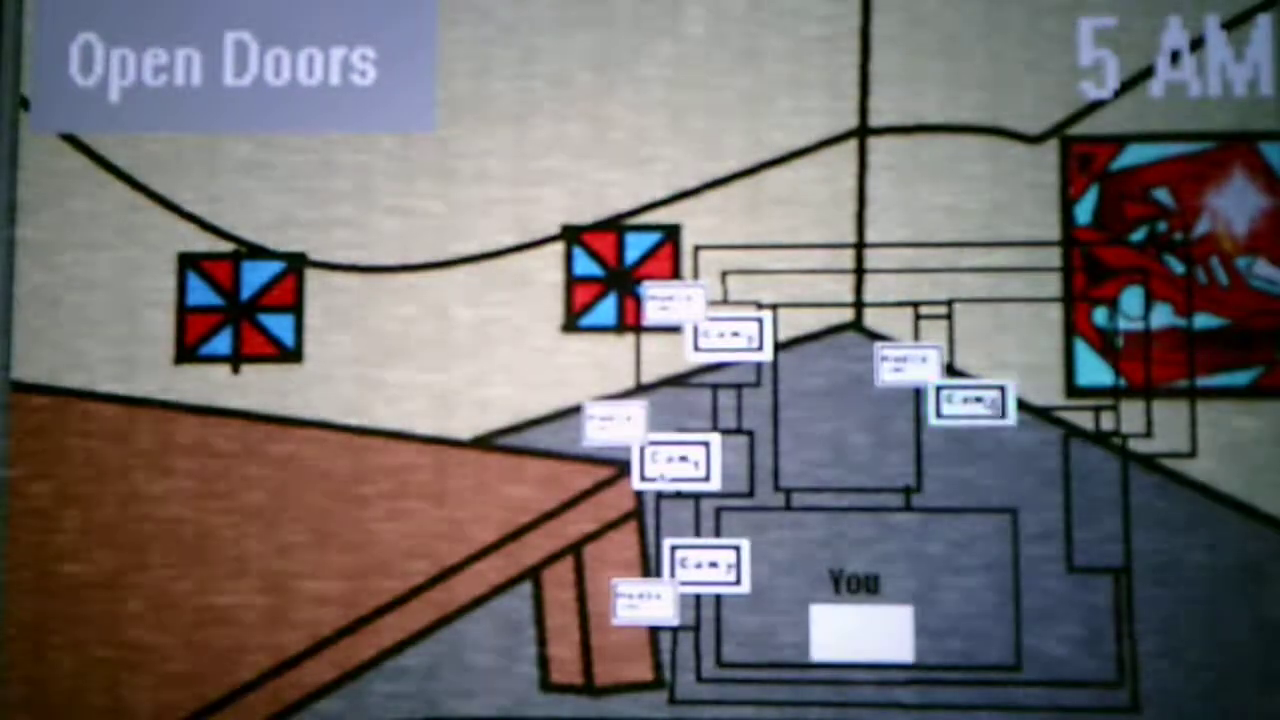
left_click(676, 461)
left_click(706, 565)
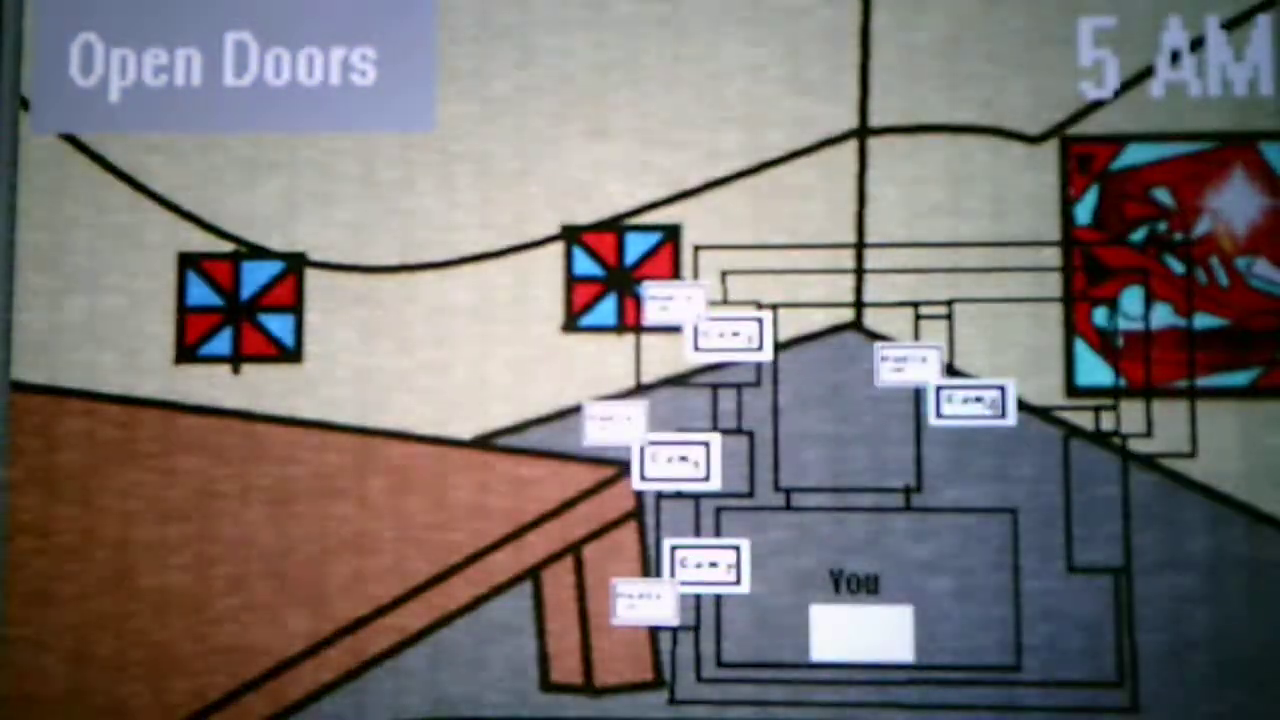
left_click(728, 334)
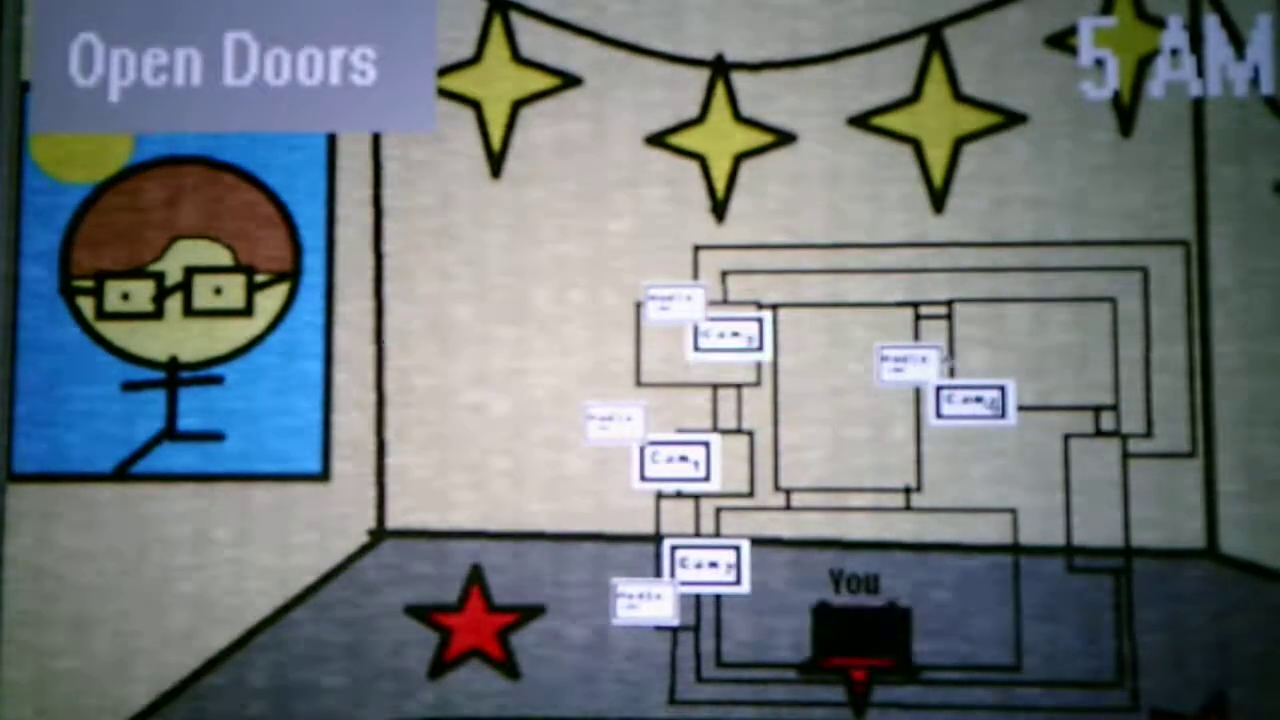
- Glance at the office, then watch the pinwheel and star rooms to the night's end
left_click(858, 682)
left_click(858, 682)
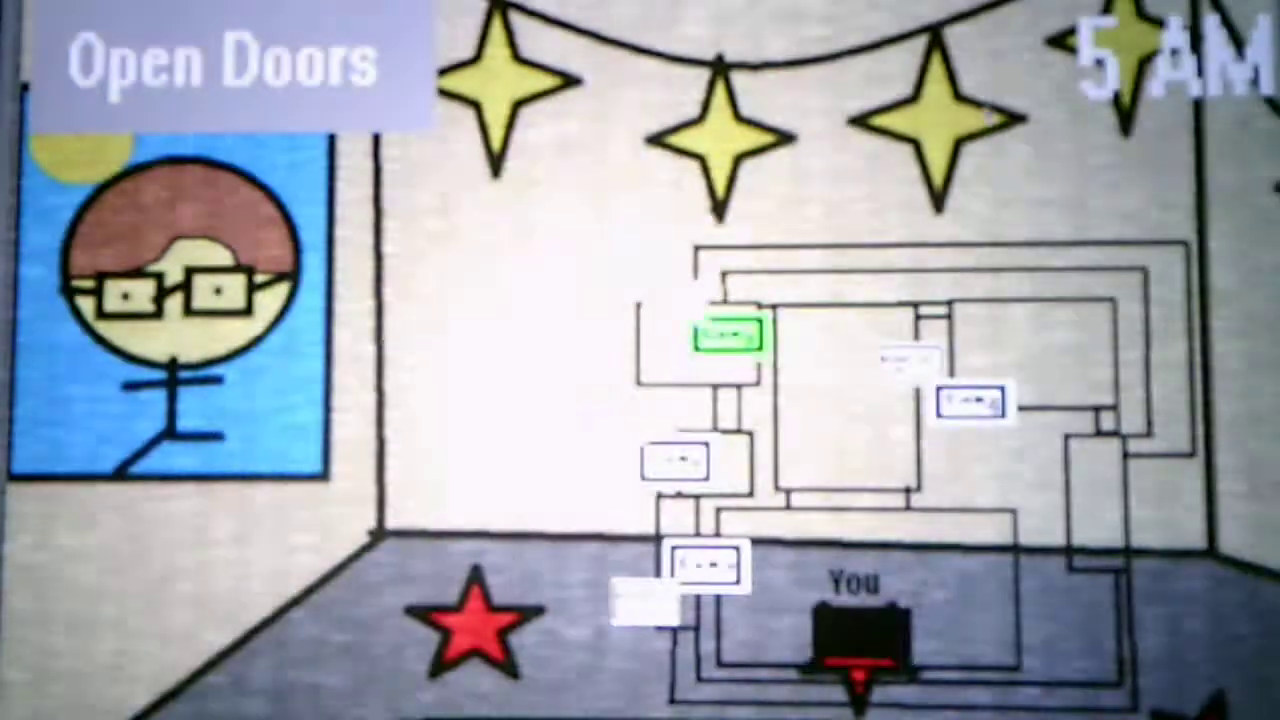
left_click(972, 400)
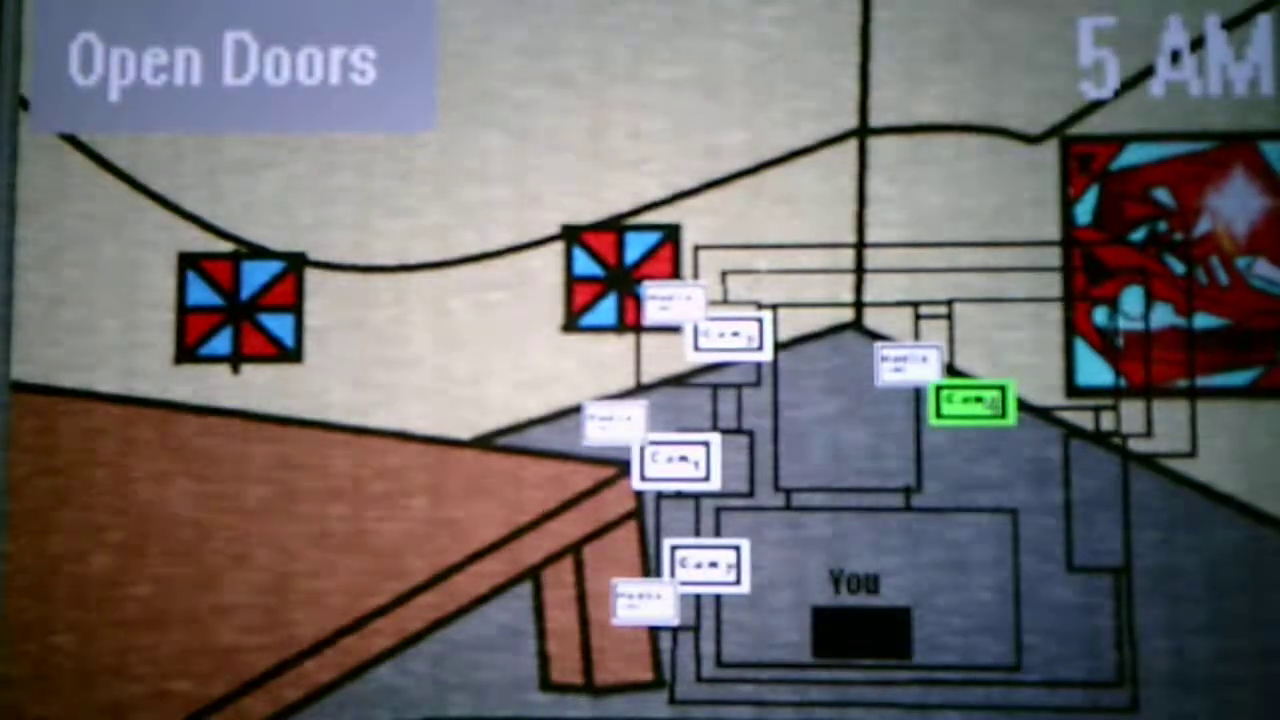
left_click(729, 335)
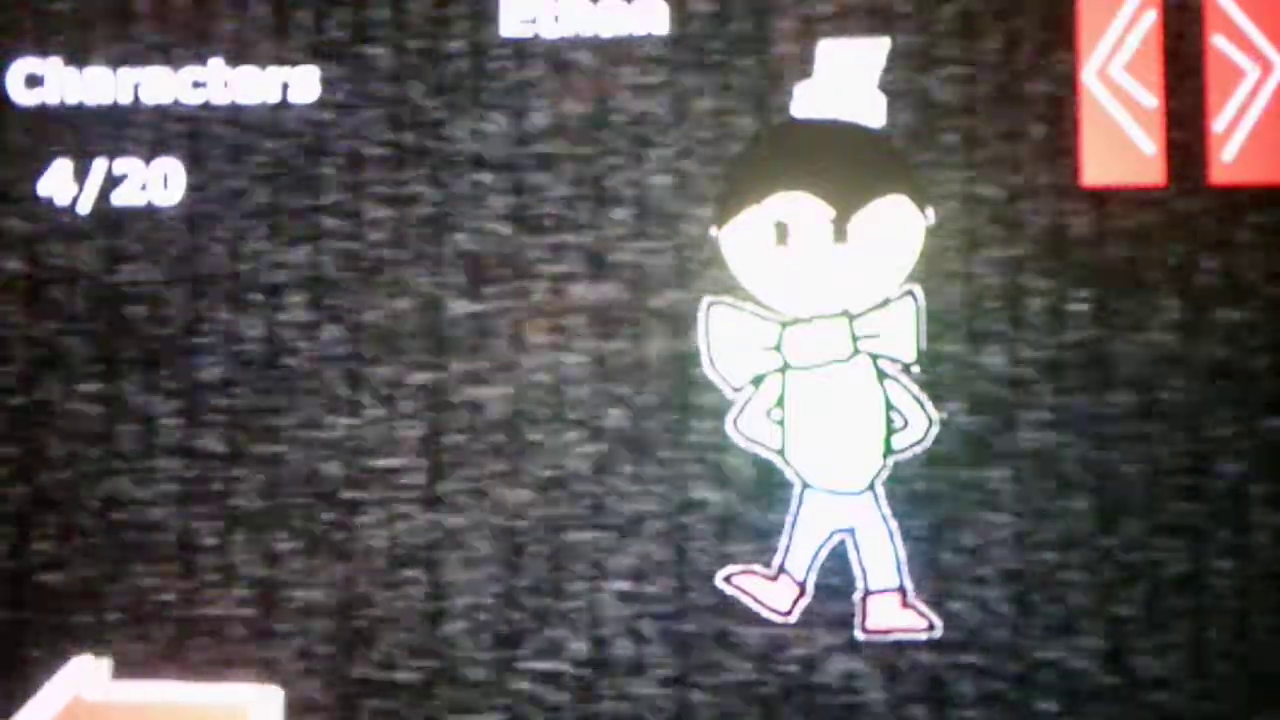
key("Right")
key("Right")
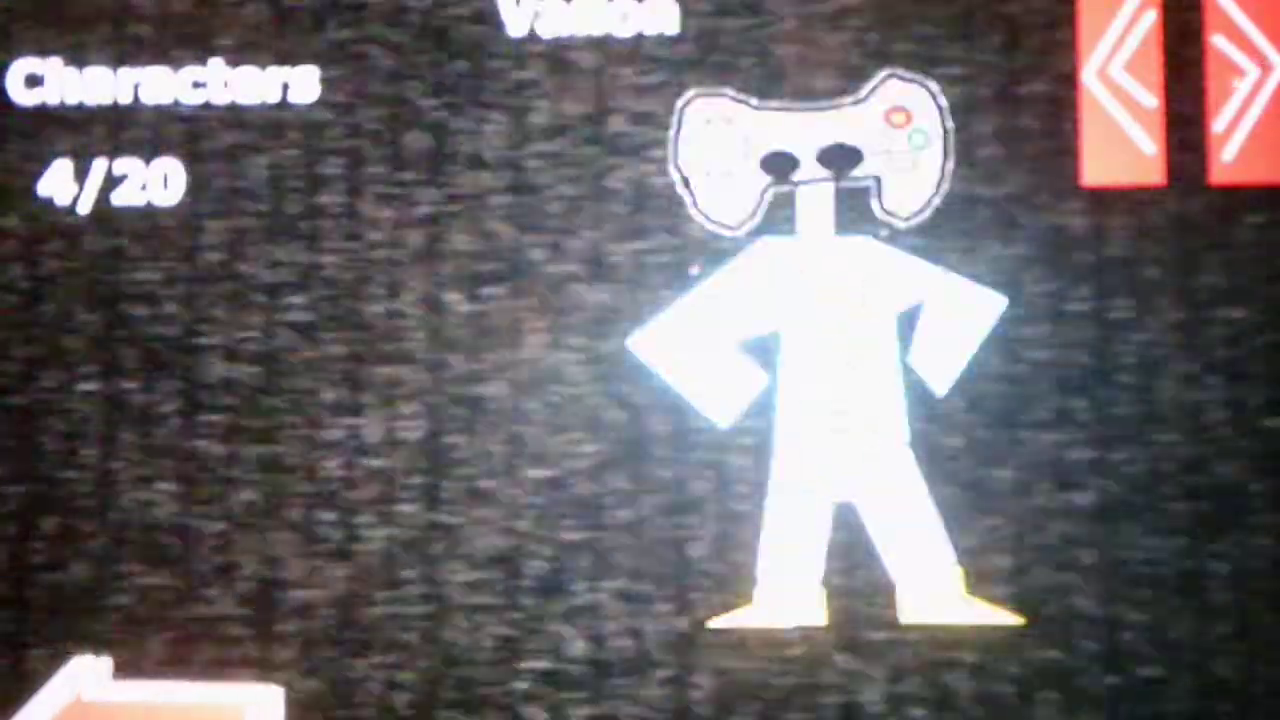